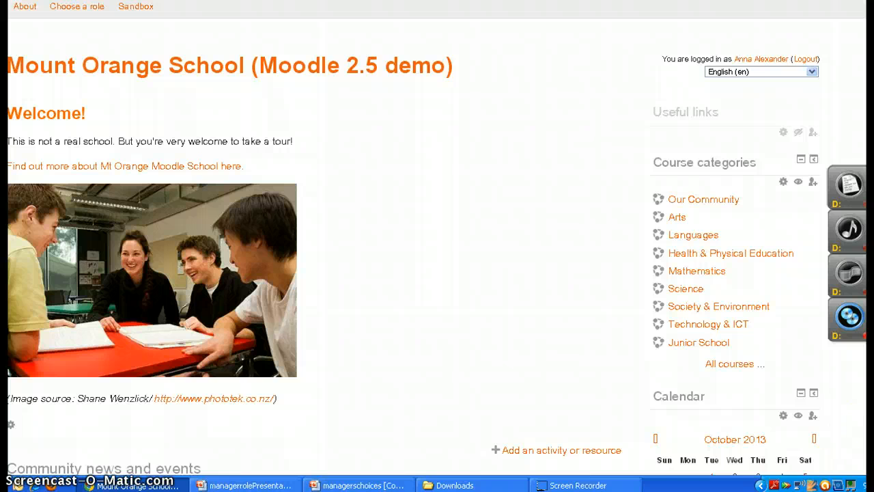
Expand the site administration options on the school's front page
{"action": "scroll", "coordinate": [437, 246], "scroll_direction": "down", "scroll_amount": 7}
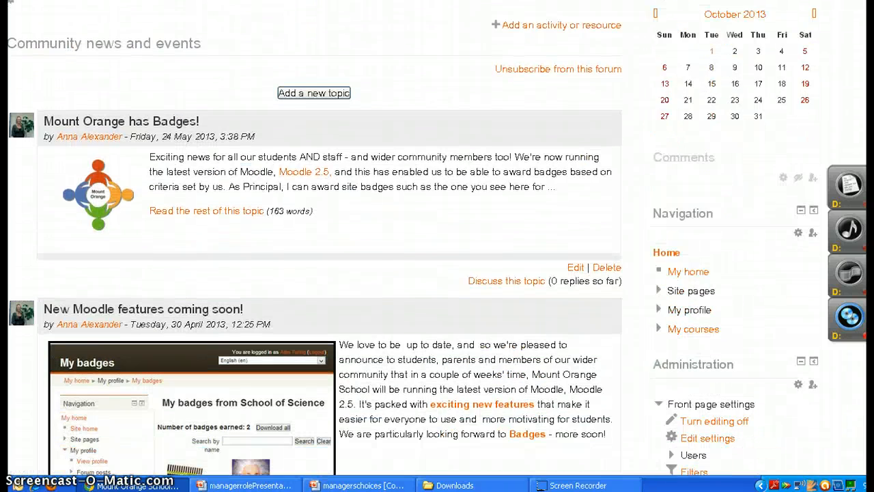
{"action": "scroll", "coordinate": [437, 246], "scroll_direction": "down", "scroll_amount": 1}
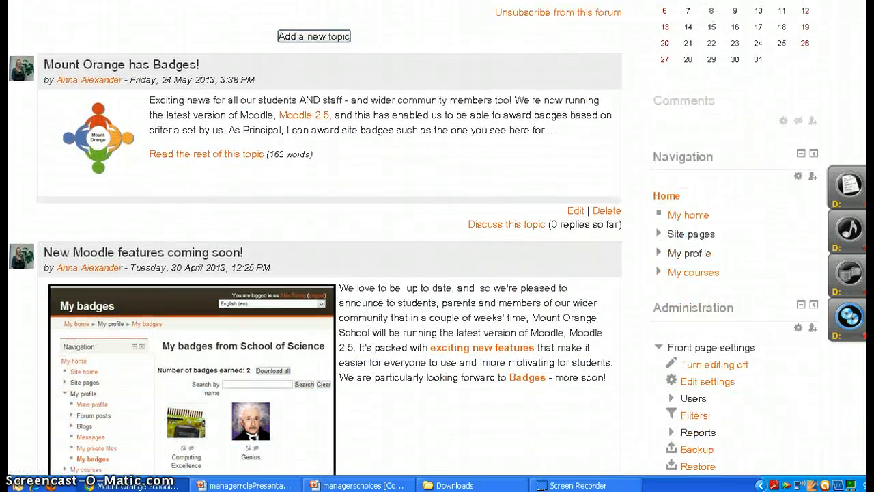
{"action": "scroll", "coordinate": [437, 246], "scroll_direction": "down", "scroll_amount": 5}
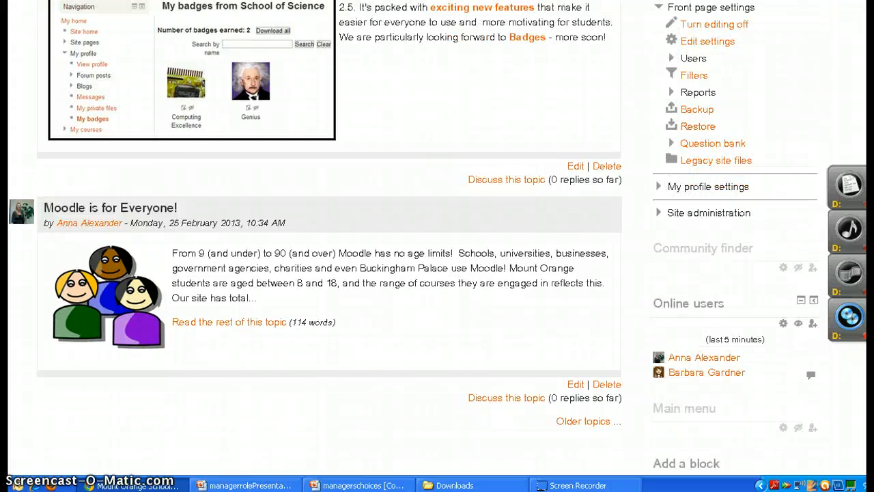
{"action": "scroll", "coordinate": [437, 246], "scroll_direction": "up", "scroll_amount": 3}
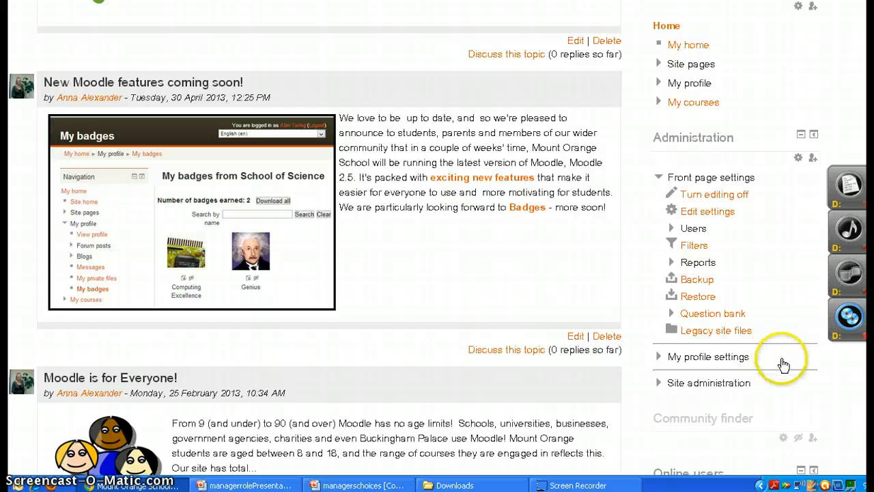
{"action": "left_click", "coordinate": [714, 384]}
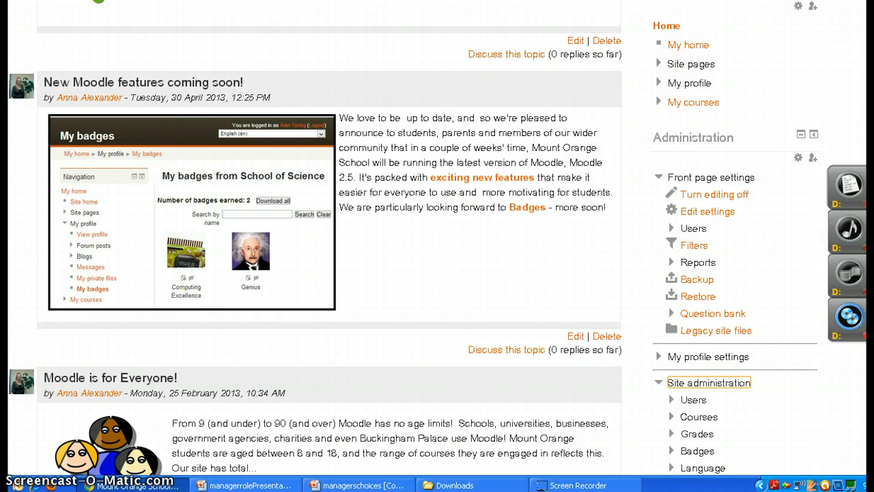
{"action": "scroll", "coordinate": [818, 366], "scroll_direction": "down", "scroll_amount": 3}
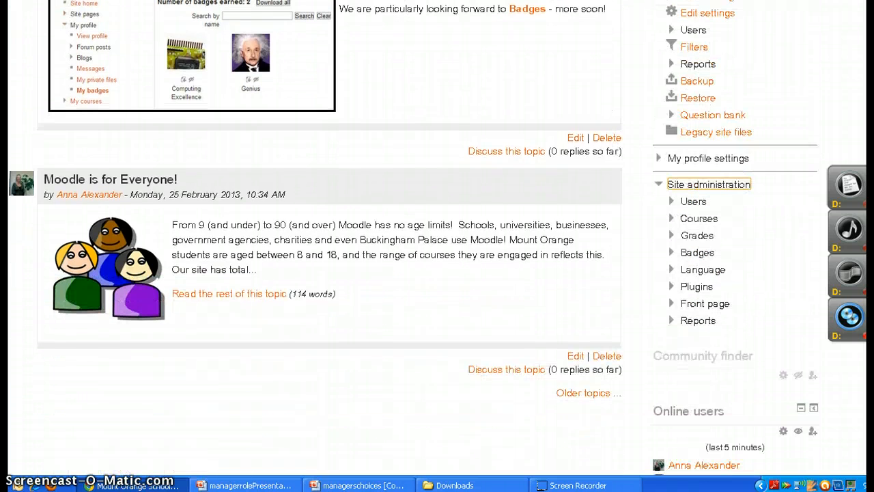
Browse the list of user accounts under site administration and view the bulk user actions page
{"action": "left_click", "coordinate": [819, 366]}
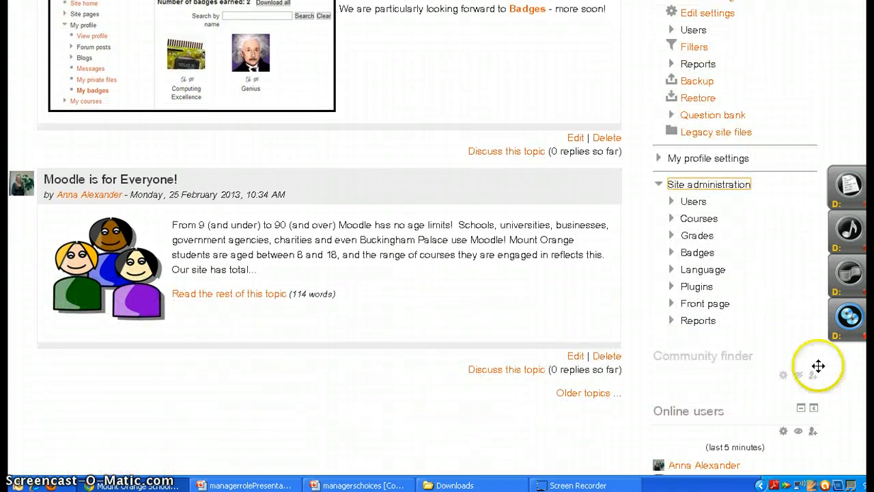
{"action": "left_click", "coordinate": [711, 203]}
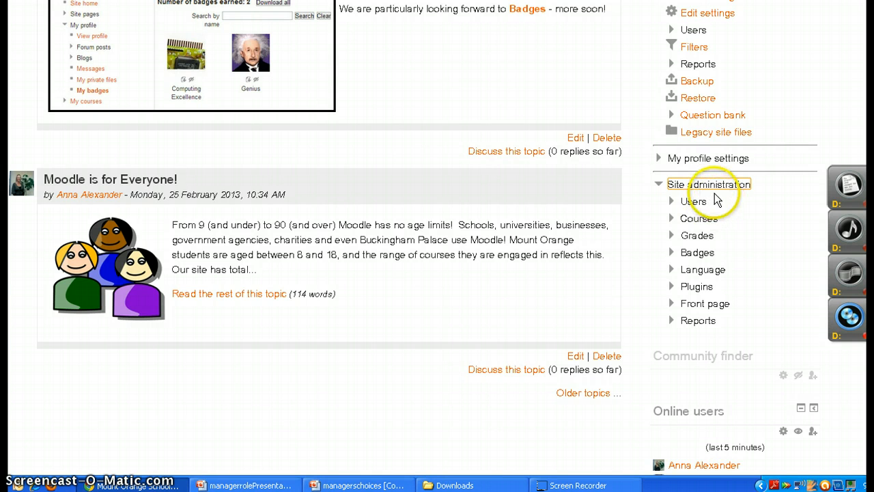
{"action": "left_click", "coordinate": [685, 202]}
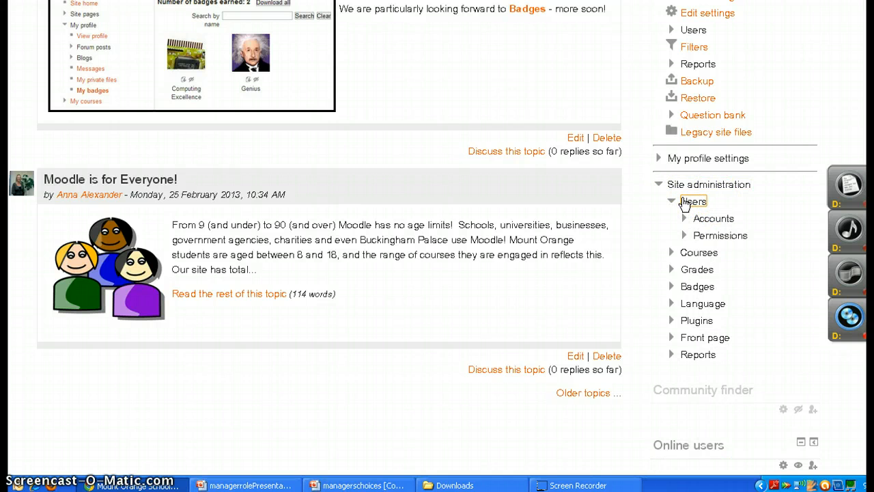
{"action": "left_click", "coordinate": [699, 217]}
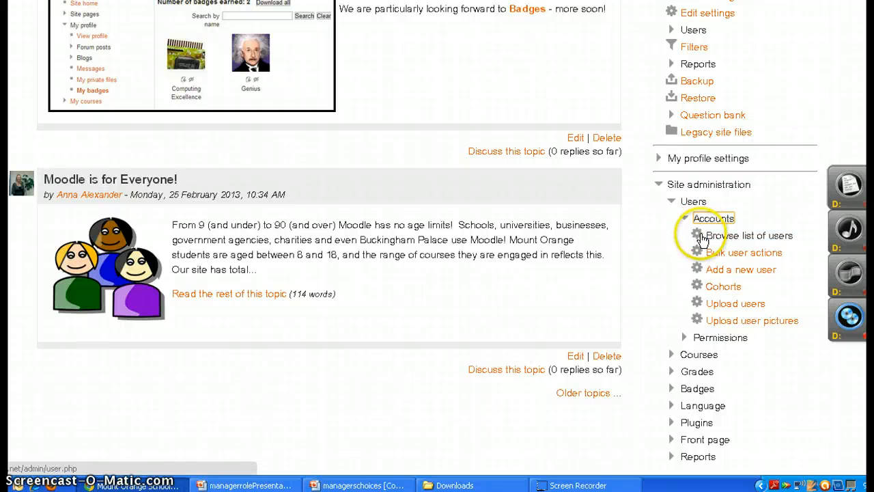
{"action": "left_click", "coordinate": [715, 239]}
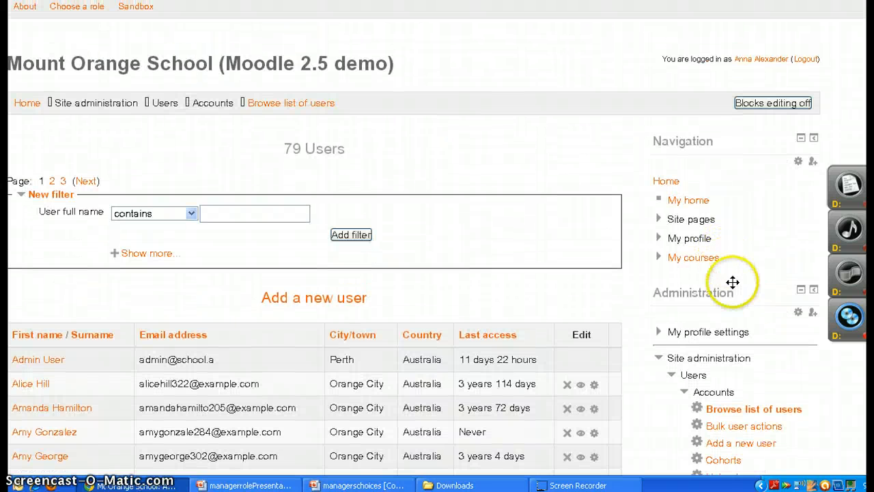
{"action": "left_click", "coordinate": [767, 427]}
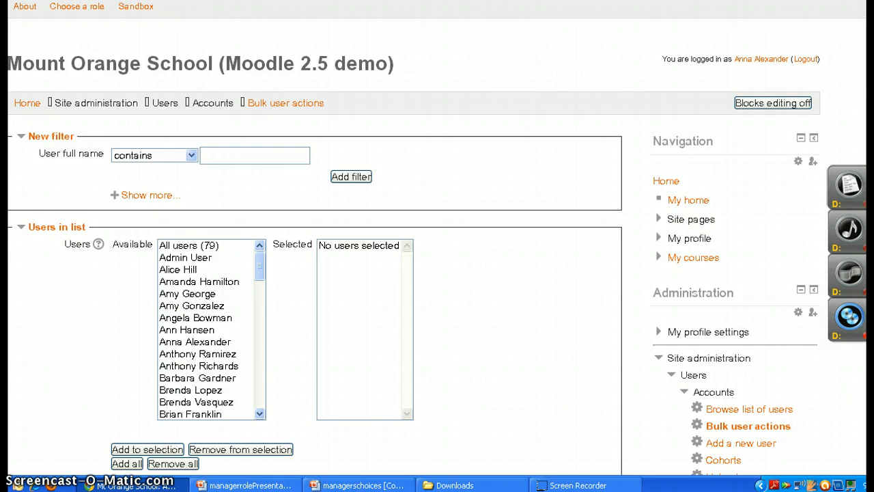
Open the form for adding a new user account
{"action": "scroll", "coordinate": [752, 382], "scroll_direction": "down", "scroll_amount": 5}
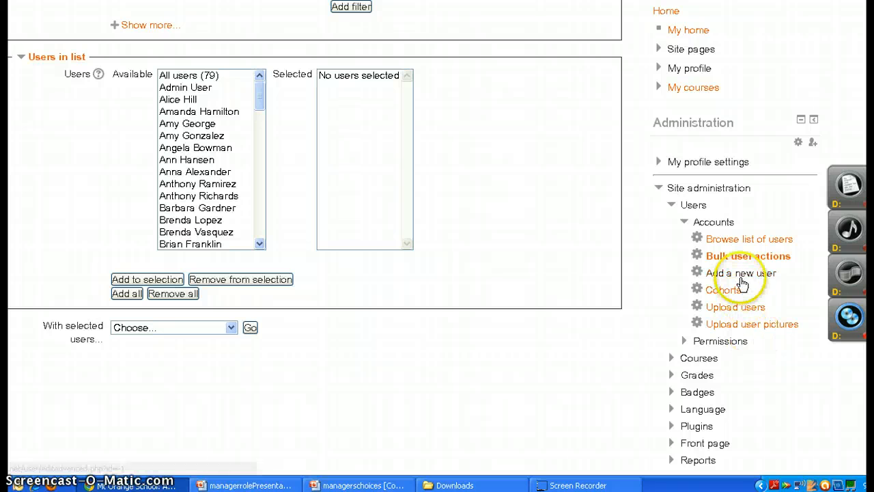
{"action": "left_click", "coordinate": [743, 282]}
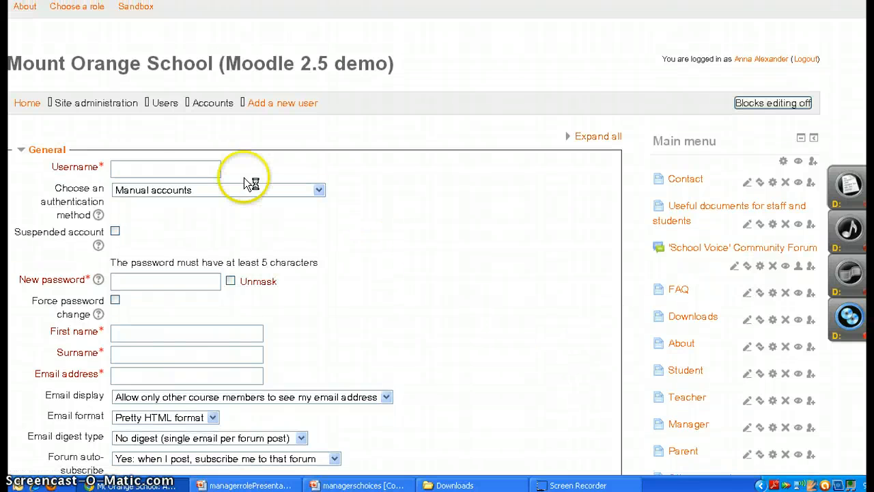
{"action": "double_click", "coordinate": [203, 288]}
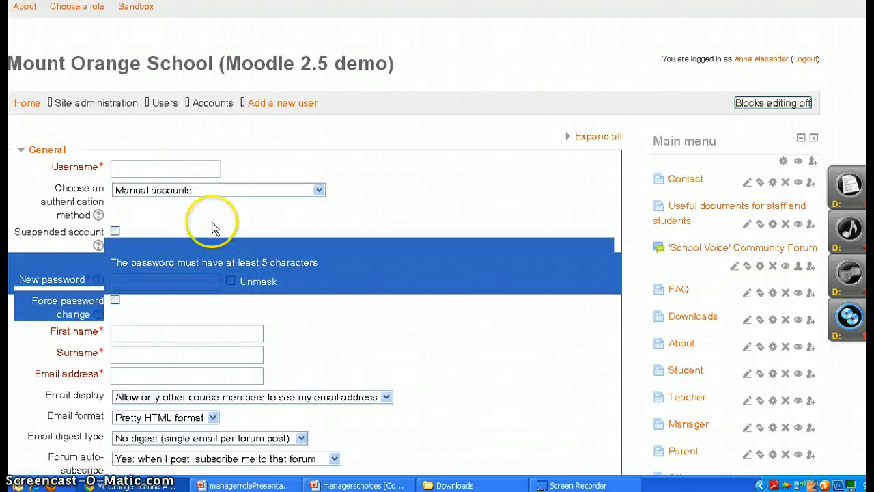
{"action": "left_click_drag", "start_coordinate": [213, 225], "coordinate": [173, 156]}
{"action": "left_click", "coordinate": [305, 303]}
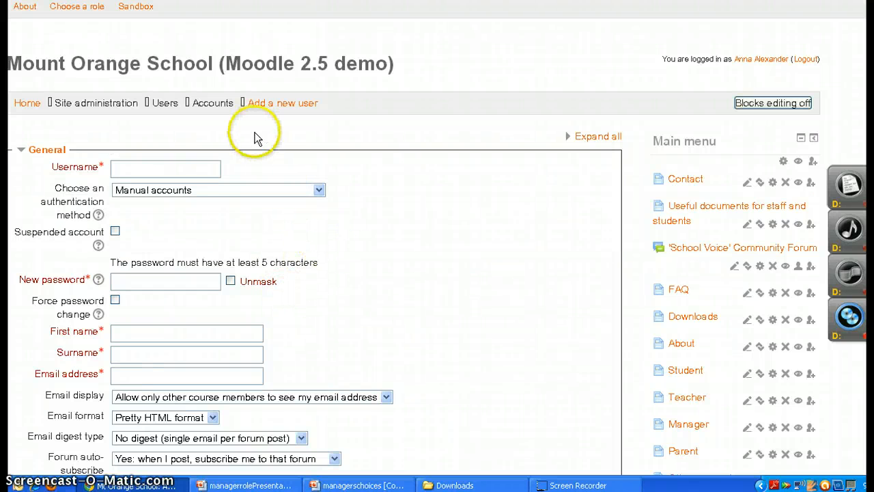
Enter the username and the new password for the account
{"action": "left_click", "coordinate": [192, 166]}
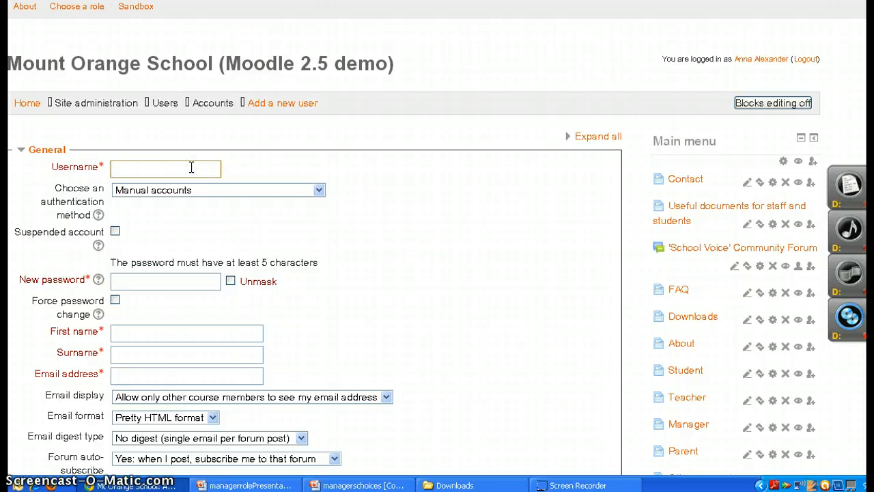
{"action": "left_click", "coordinate": [176, 278]}
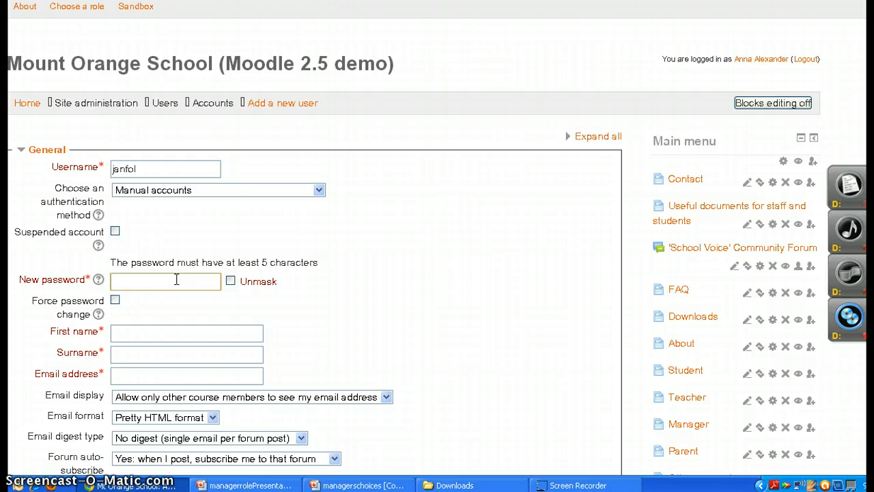
{"action": "type", "text": "•••••••••••"}
Fill in the new account holder's first name and surname
{"action": "left_click", "coordinate": [182, 333]}
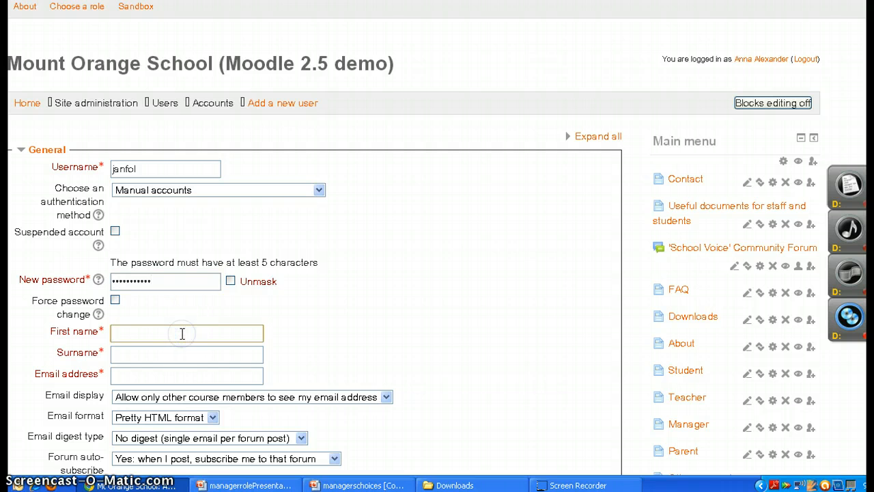
{"action": "left_click", "coordinate": [182, 355]}
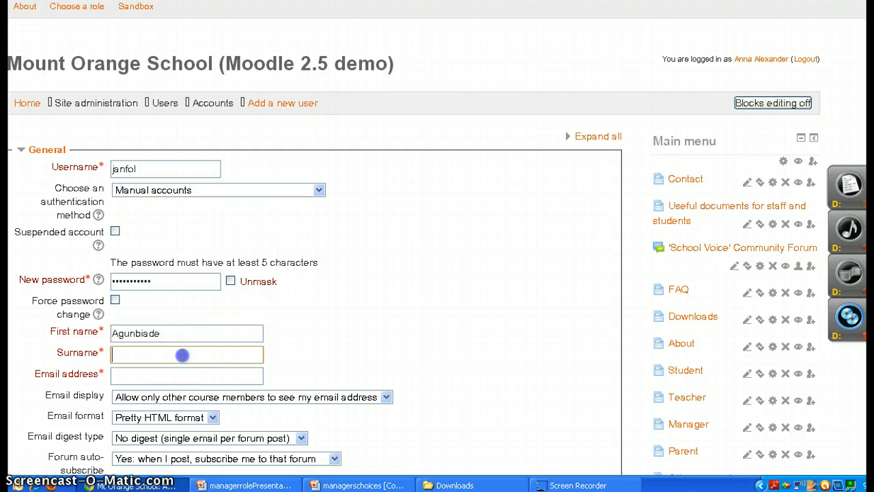
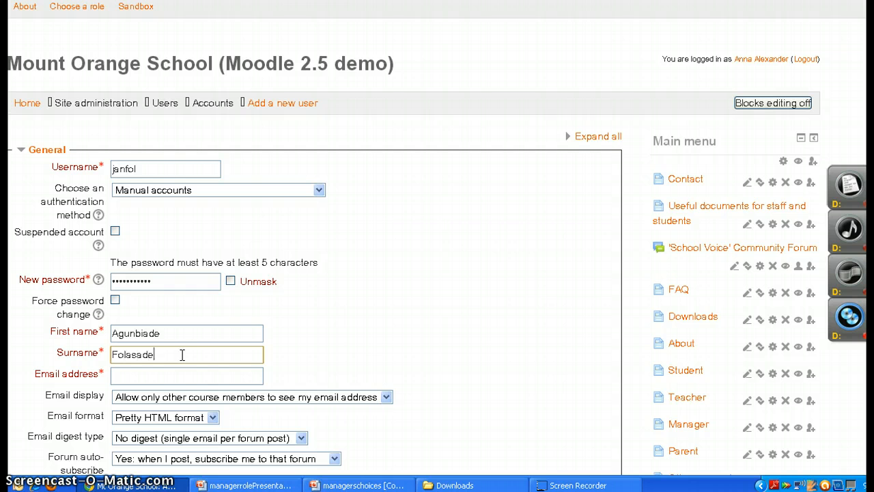
Enter the new account holder's email address
{"action": "left_click", "coordinate": [182, 378]}
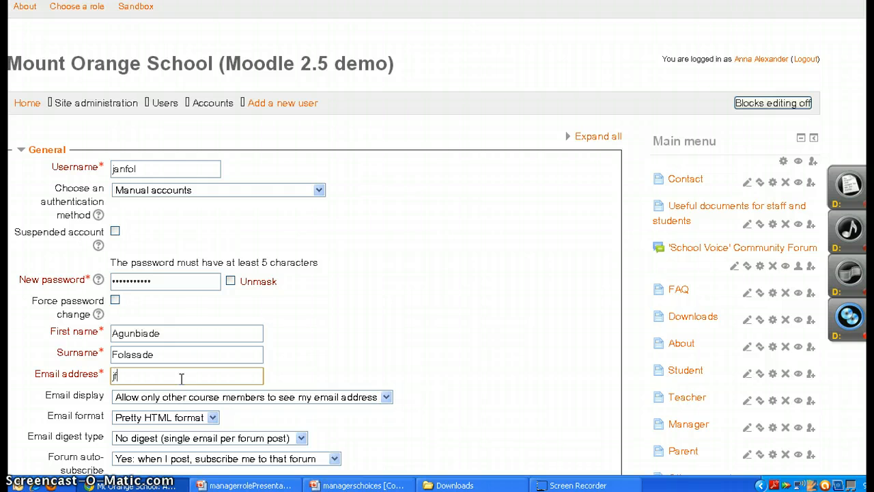
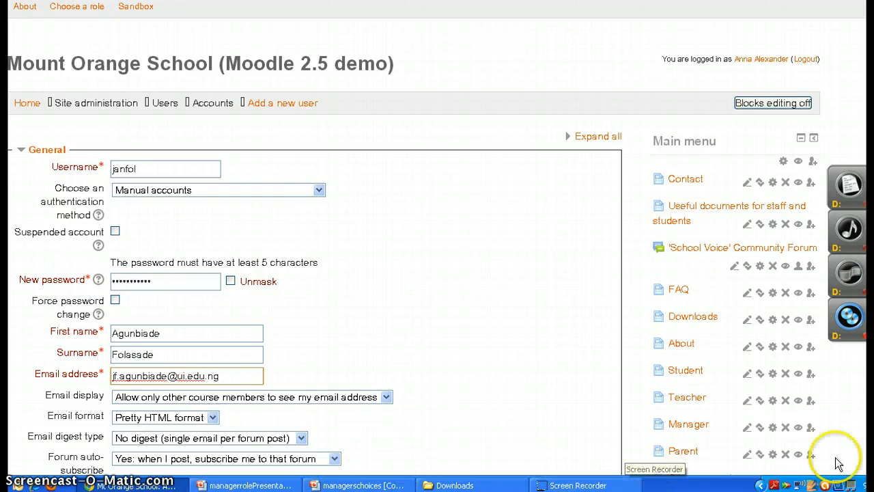
Set the new account's city to Ibadan and its country to Nigeria
{"action": "scroll", "coordinate": [314, 273], "scroll_direction": "down", "scroll_amount": 5}
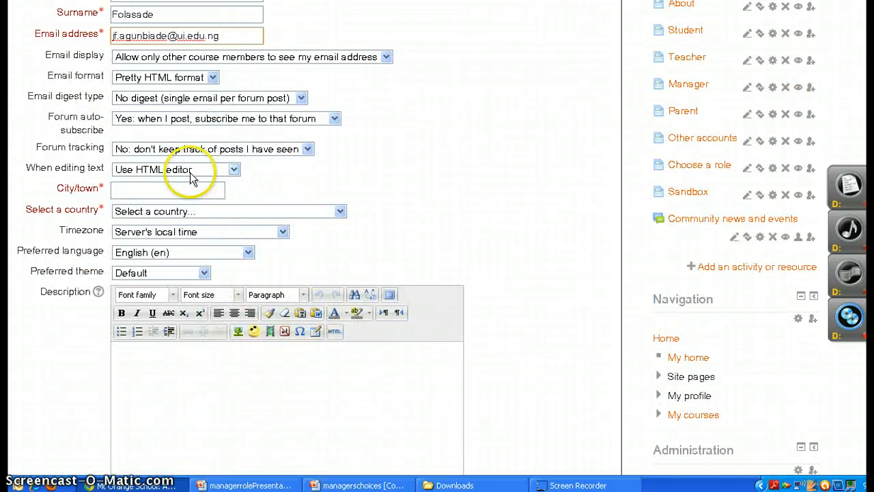
{"action": "left_click", "coordinate": [193, 193]}
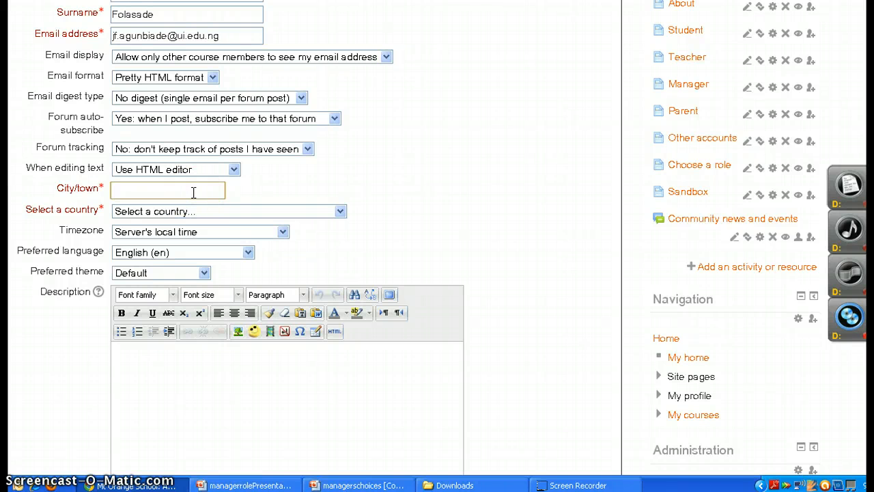
{"action": "type", "text": "Ibadan"}
{"action": "left_click", "coordinate": [340, 212]}
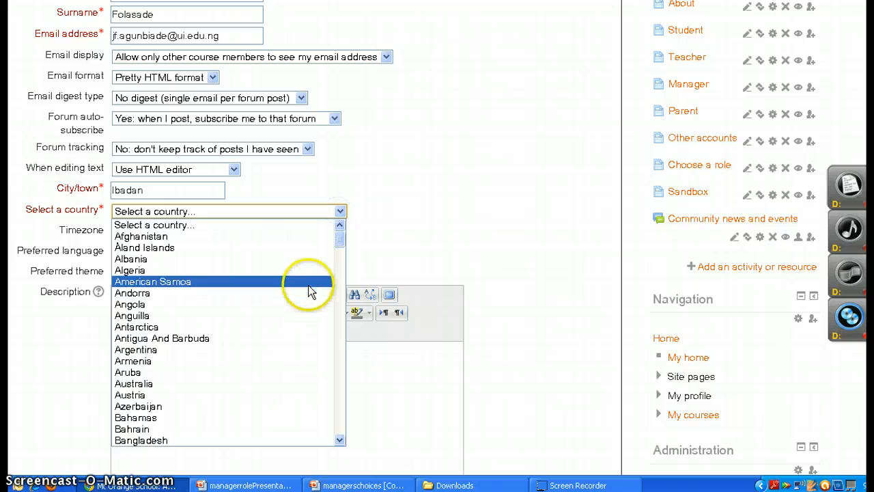
{"action": "key", "text": "n"}
{"action": "left_click", "coordinate": [339, 440]}
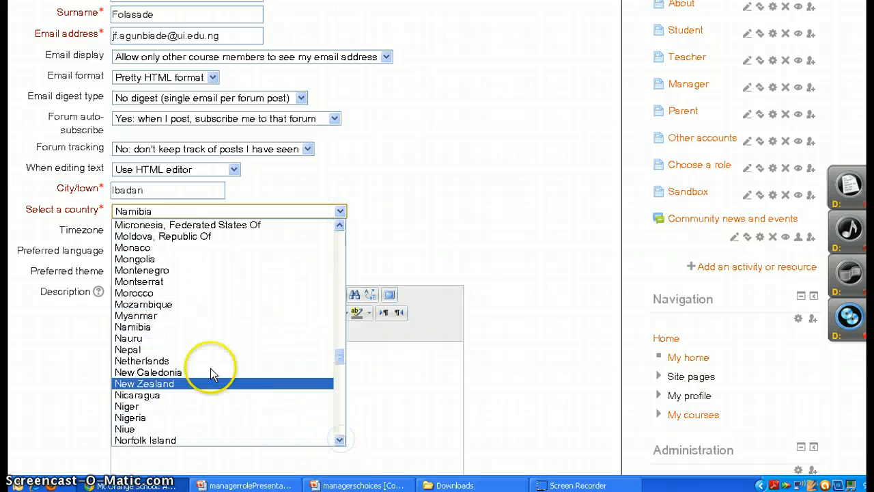
{"action": "left_click", "coordinate": [219, 419]}
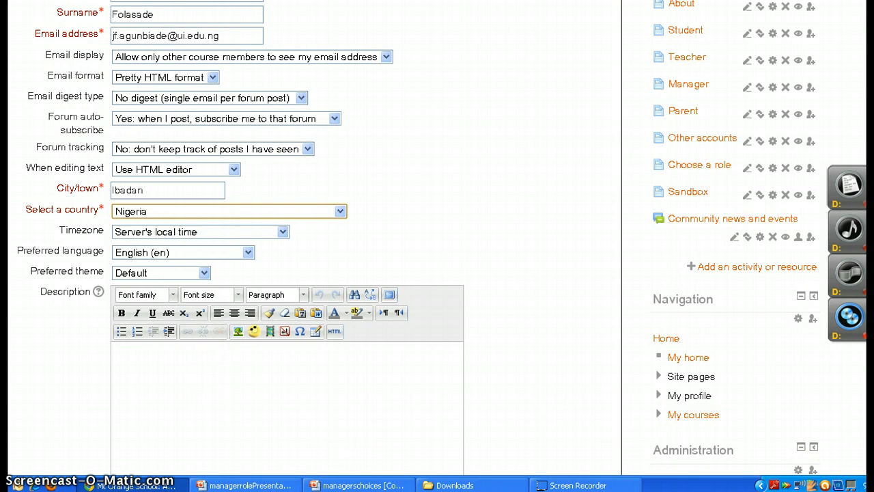
Try to create the user account from the completed form
{"action": "scroll", "coordinate": [437, 246], "scroll_direction": "down", "scroll_amount": 10}
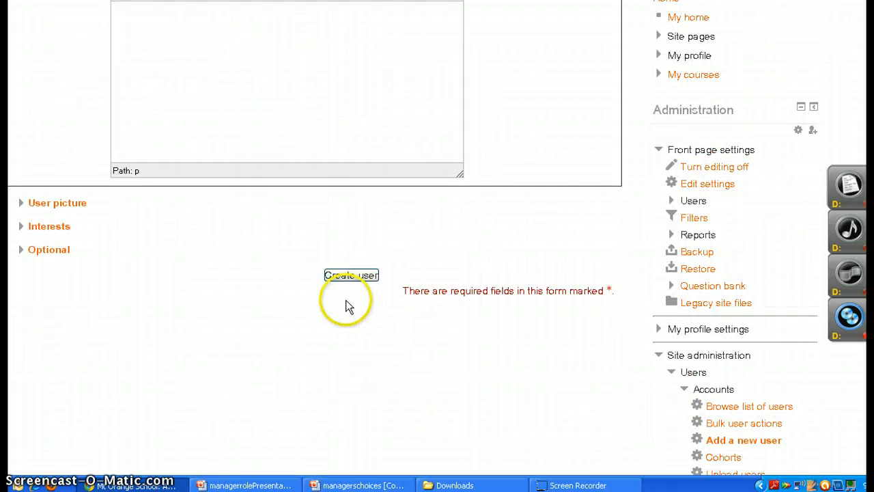
{"action": "left_click", "coordinate": [348, 278]}
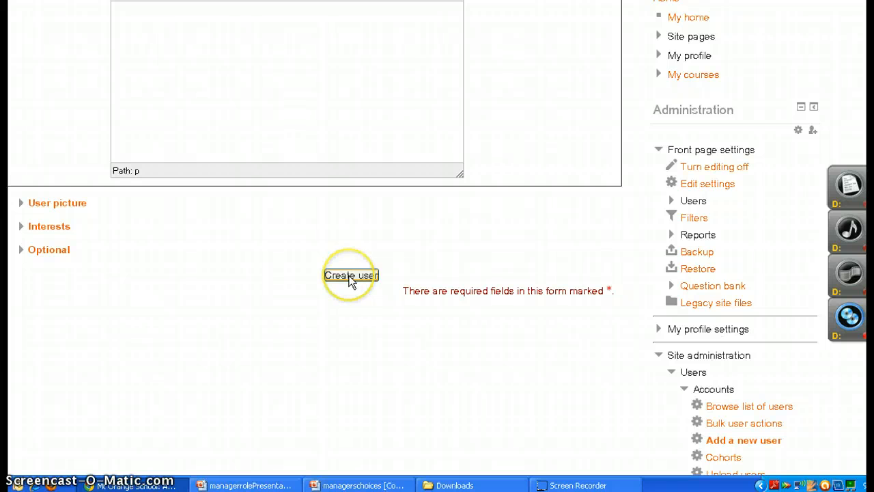
{"action": "left_click", "coordinate": [350, 280]}
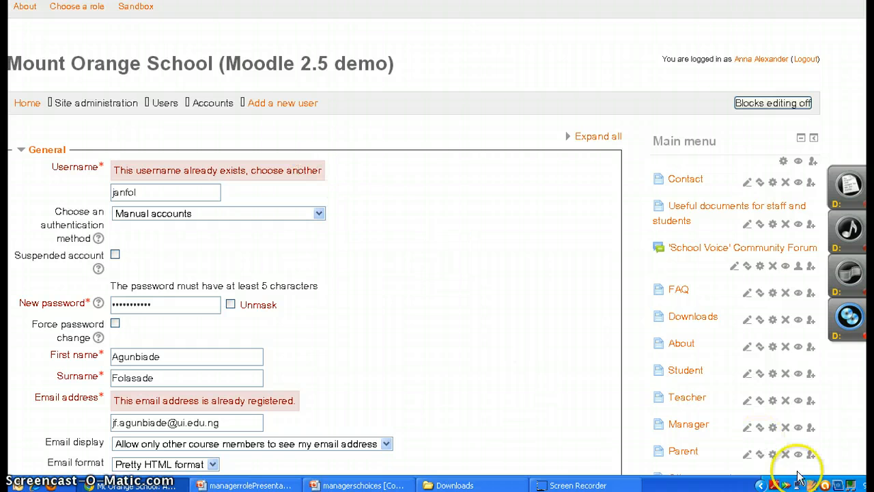
View the role definitions under user permissions and open the page for assigning system roles
{"action": "scroll", "coordinate": [314, 273], "scroll_direction": "down", "scroll_amount": 5}
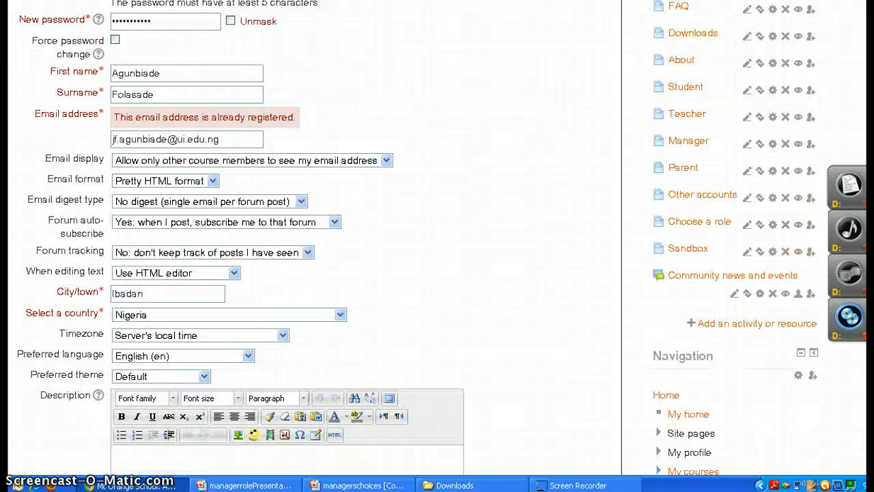
{"action": "scroll", "coordinate": [314, 273], "scroll_direction": "down", "scroll_amount": 5}
{"action": "scroll", "coordinate": [413, 238], "scroll_direction": "down", "scroll_amount": 3}
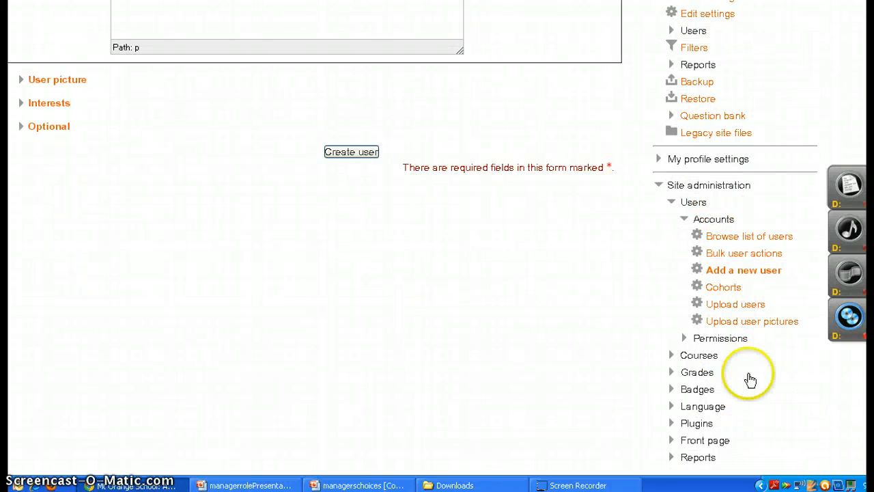
{"action": "left_click", "coordinate": [723, 340]}
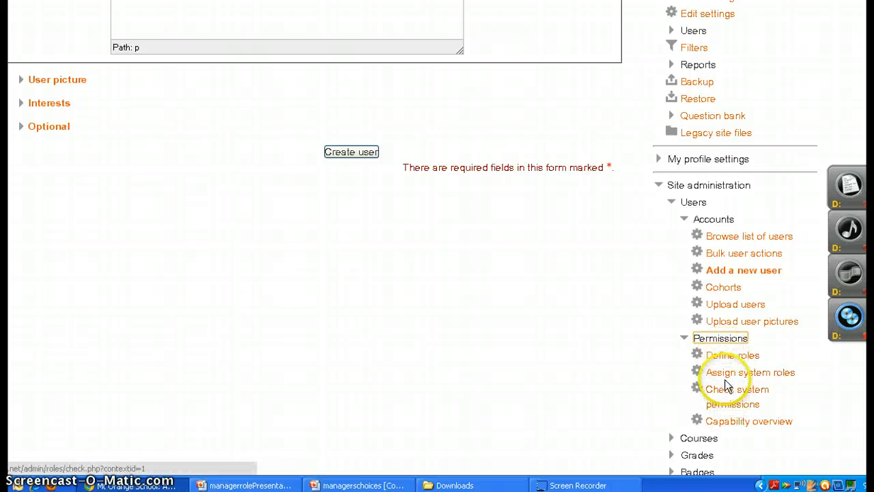
{"action": "left_click", "coordinate": [723, 358]}
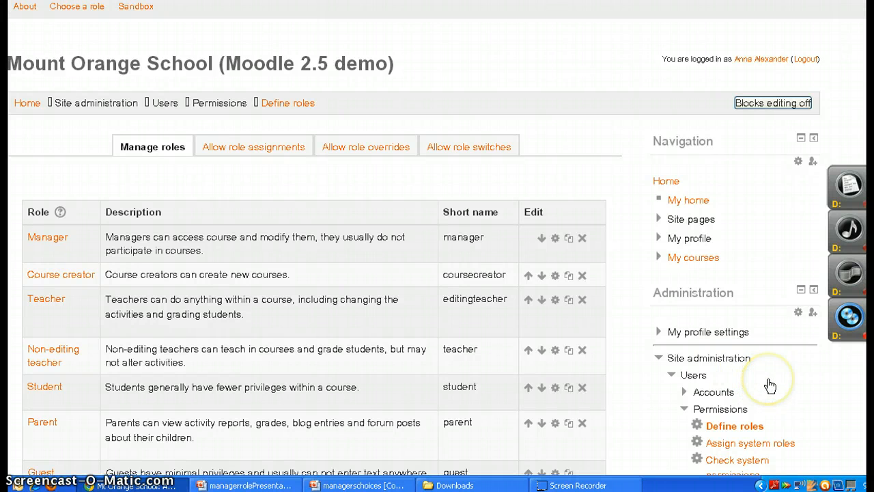
{"action": "left_click", "coordinate": [775, 445]}
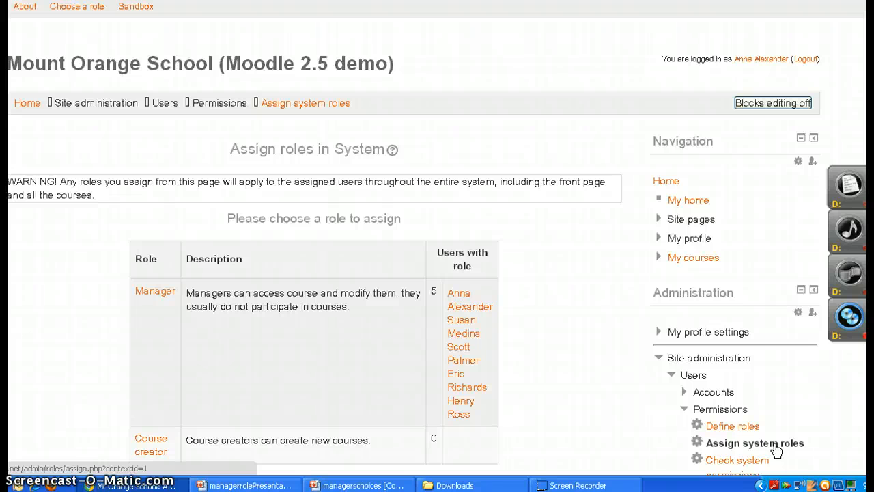
Open the system permissions check and show the permissions of the second user in the potential users list
{"action": "left_click", "coordinate": [777, 448]}
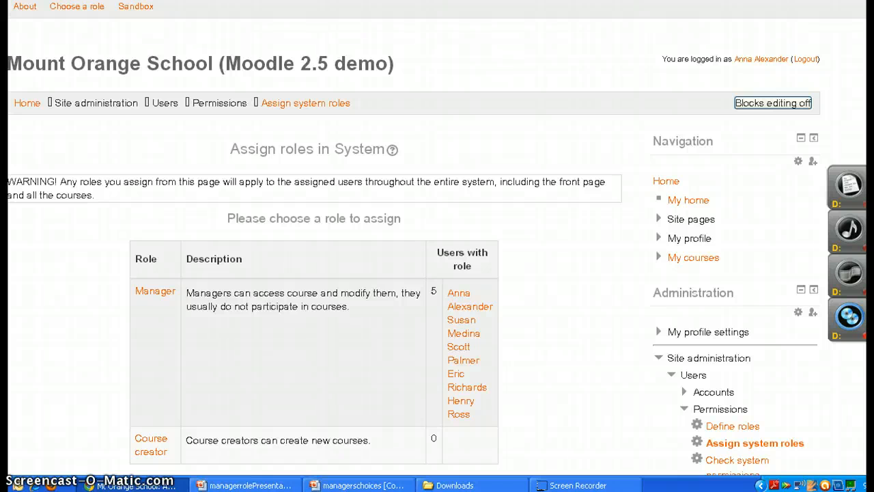
{"action": "scroll", "coordinate": [437, 239], "scroll_direction": "down", "scroll_amount": 4}
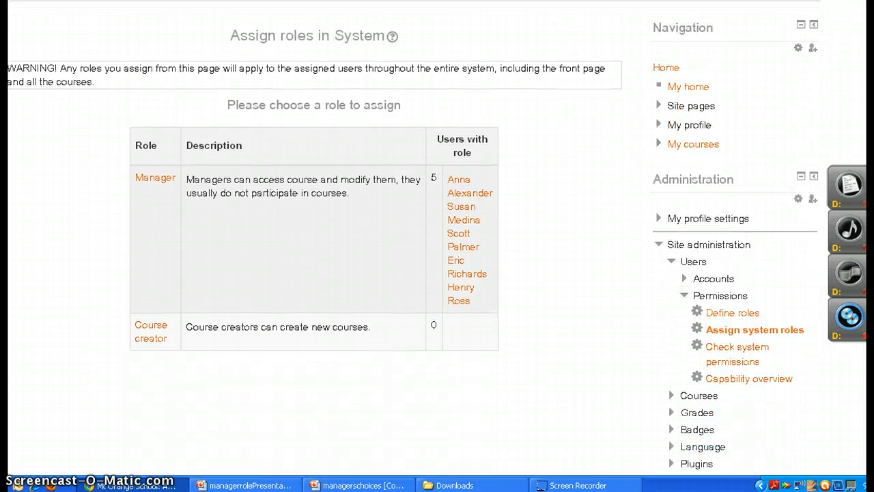
{"action": "left_click", "coordinate": [736, 349]}
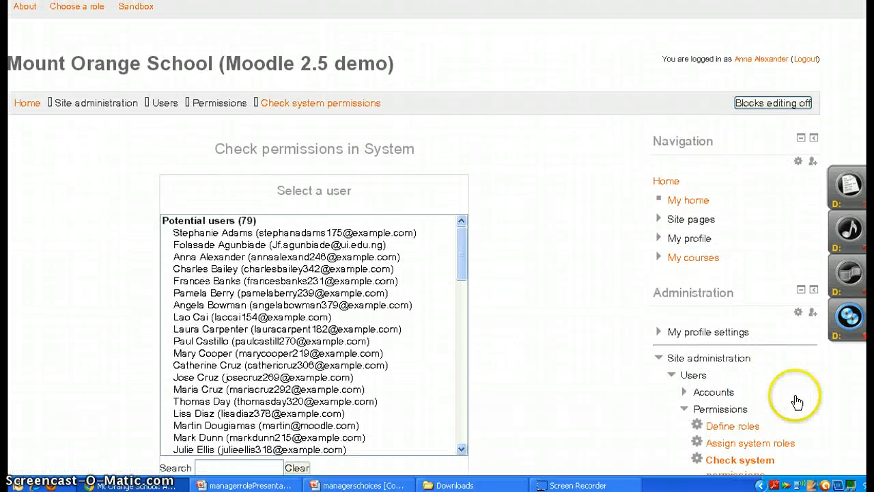
{"action": "scroll", "coordinate": [437, 246], "scroll_direction": "down", "scroll_amount": 2}
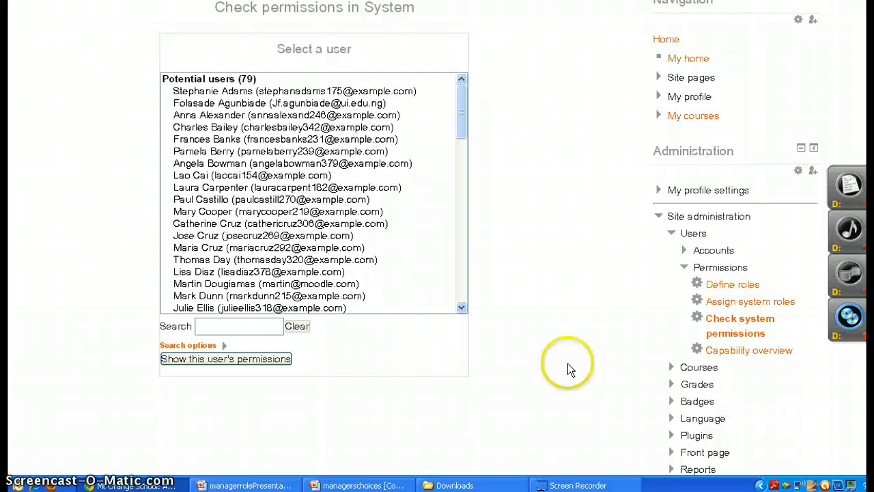
{"action": "left_click", "coordinate": [311, 102]}
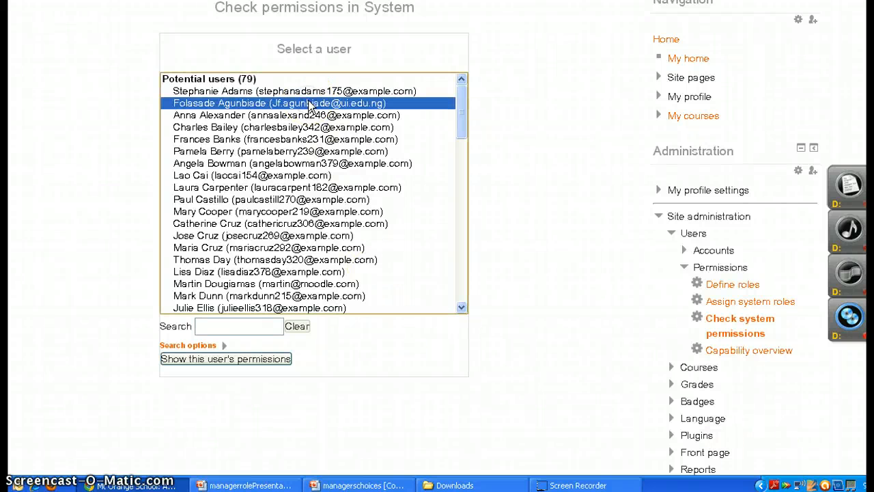
{"action": "left_click", "coordinate": [243, 364]}
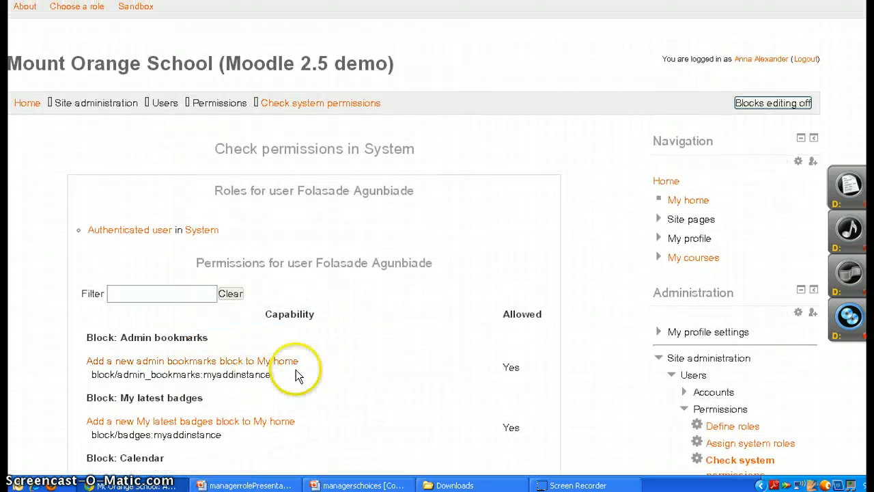
Review the selected user's capability list, from the block permissions through the system and activity permissions
{"action": "left_click", "coordinate": [418, 395]}
{"action": "left_click_drag", "start_coordinate": [418, 395], "coordinate": [511, 438]}
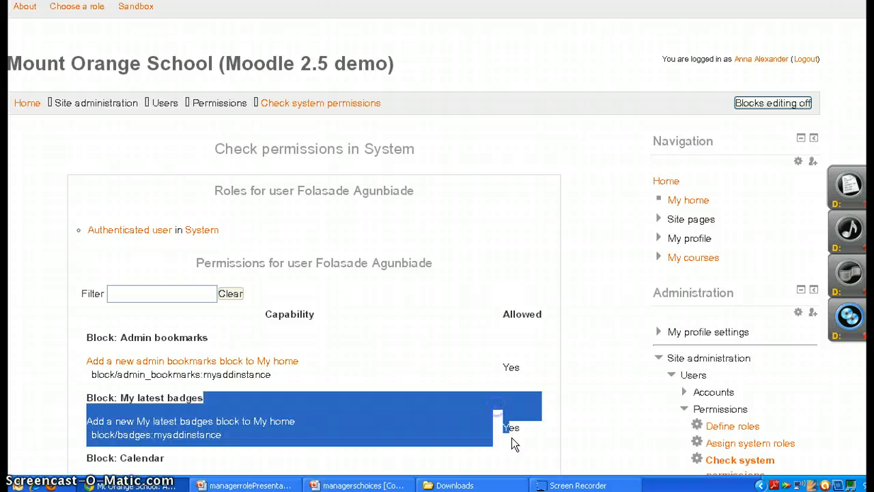
{"action": "left_click", "coordinate": [457, 374]}
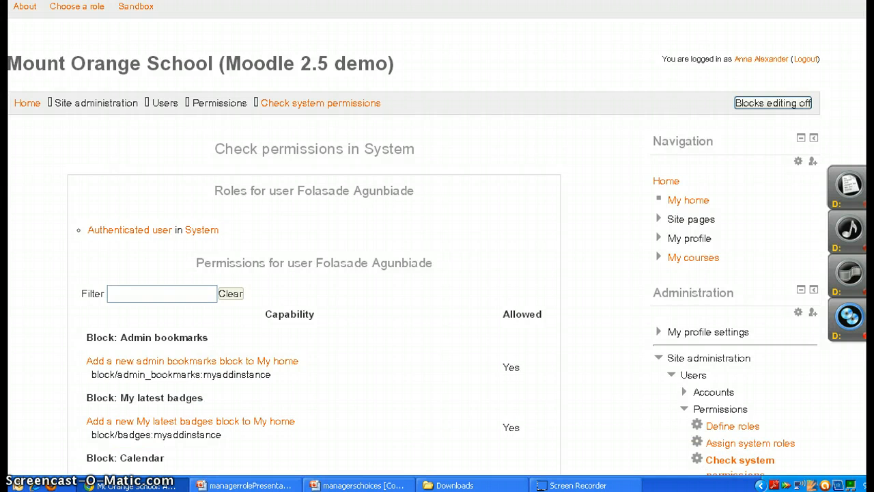
{"action": "scroll", "coordinate": [314, 274], "scroll_direction": "down", "scroll_amount": 15}
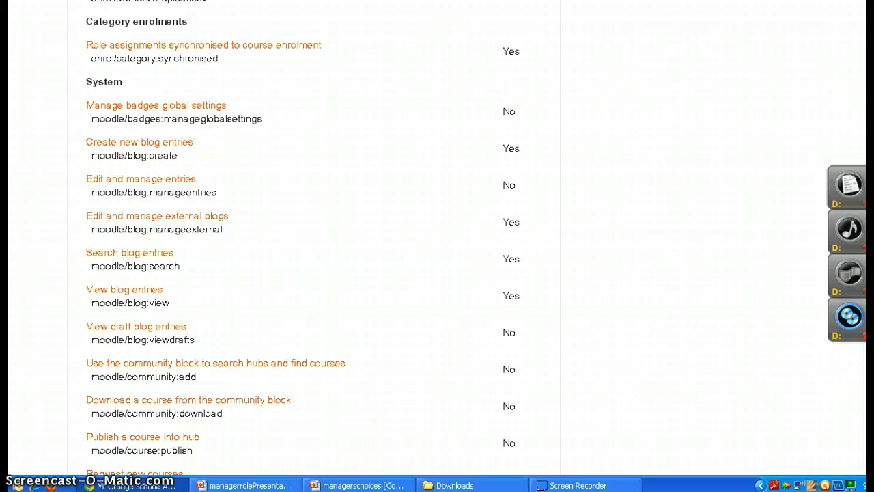
{"action": "scroll", "coordinate": [315, 274], "scroll_direction": "down", "scroll_amount": 20}
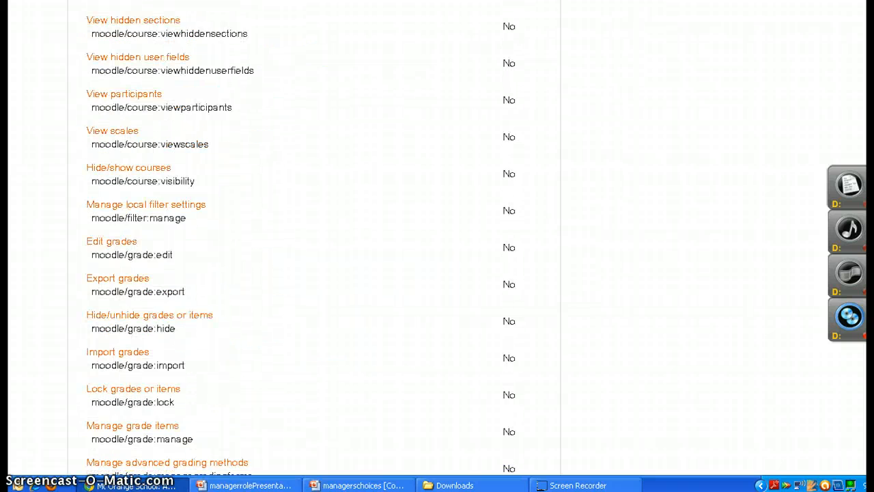
{"action": "scroll", "coordinate": [314, 273], "scroll_direction": "down", "scroll_amount": 10}
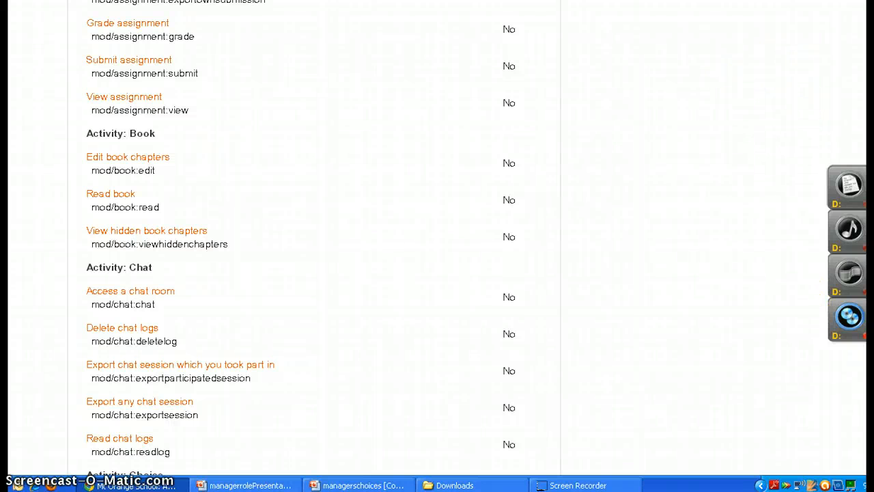
{"action": "left_click_drag", "start_coordinate": [869, 273], "coordinate": [866, 13]}
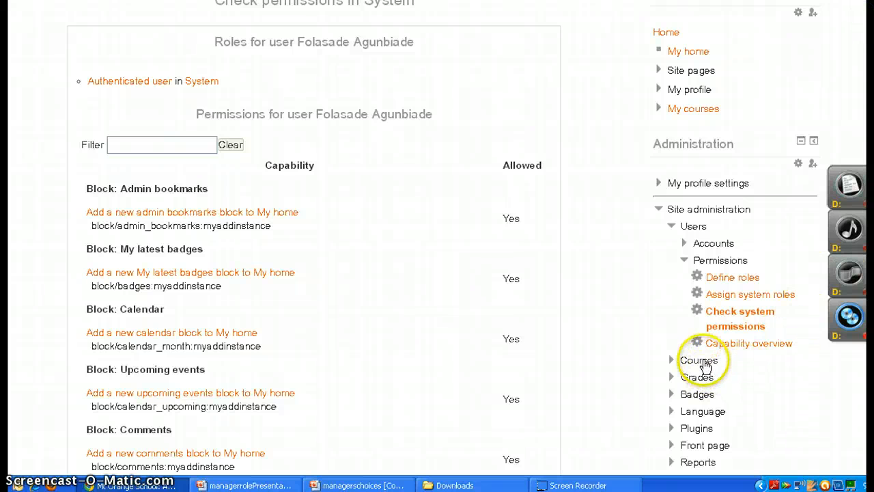
Open the add/edit courses page under site administration and look through the course categories
{"action": "left_click", "coordinate": [701, 362]}
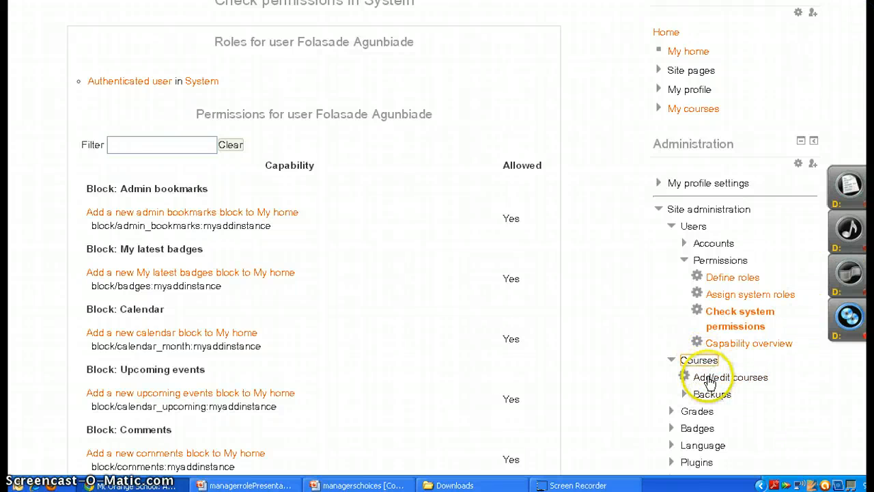
{"action": "left_click", "coordinate": [709, 379]}
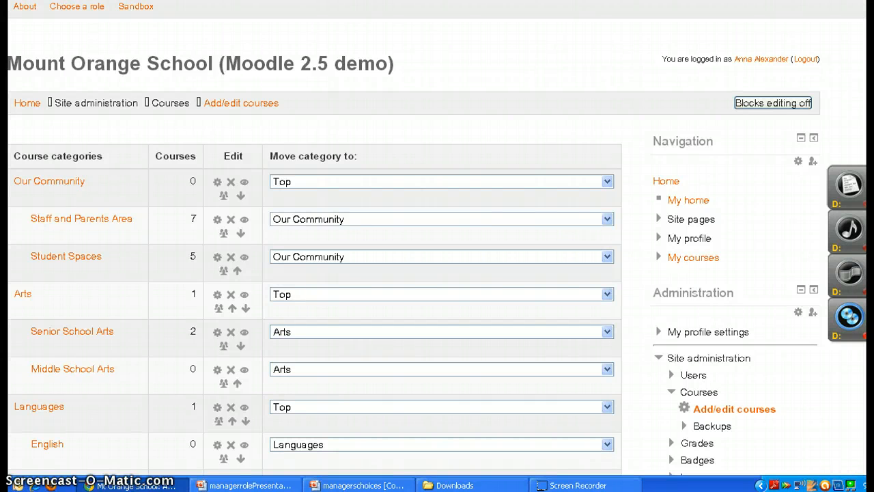
{"action": "scroll", "coordinate": [681, 420], "scroll_direction": "down", "scroll_amount": 1}
{"action": "scroll", "coordinate": [682, 419], "scroll_direction": "down", "scroll_amount": 2}
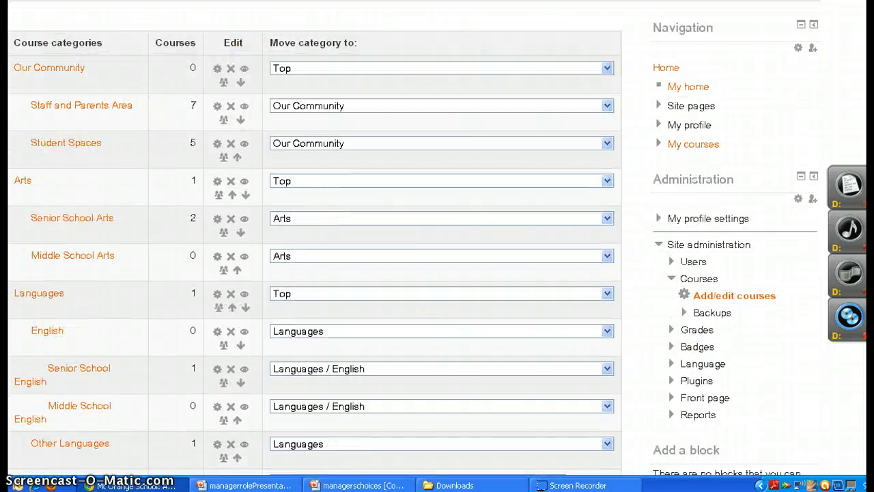
{"action": "scroll", "coordinate": [414, 240], "scroll_direction": "down", "scroll_amount": 1}
{"action": "scroll", "coordinate": [314, 246], "scroll_direction": "down", "scroll_amount": 7}
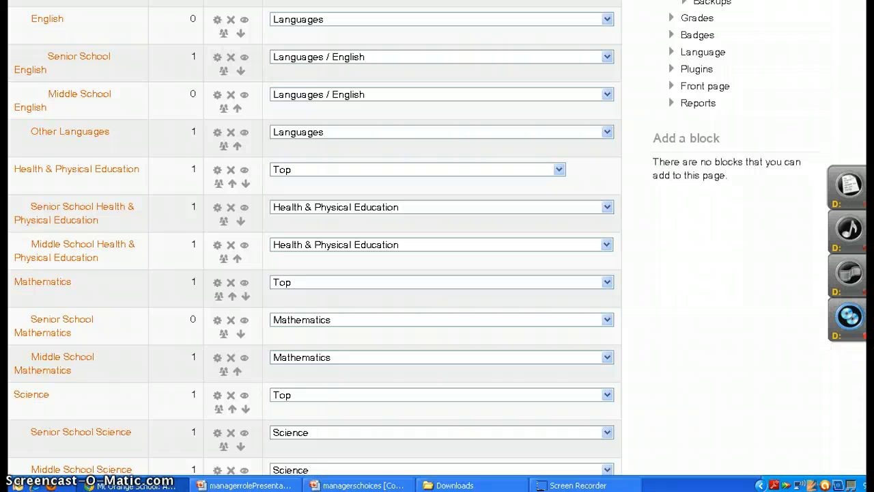
{"action": "scroll", "coordinate": [314, 246], "scroll_direction": "up", "scroll_amount": 4}
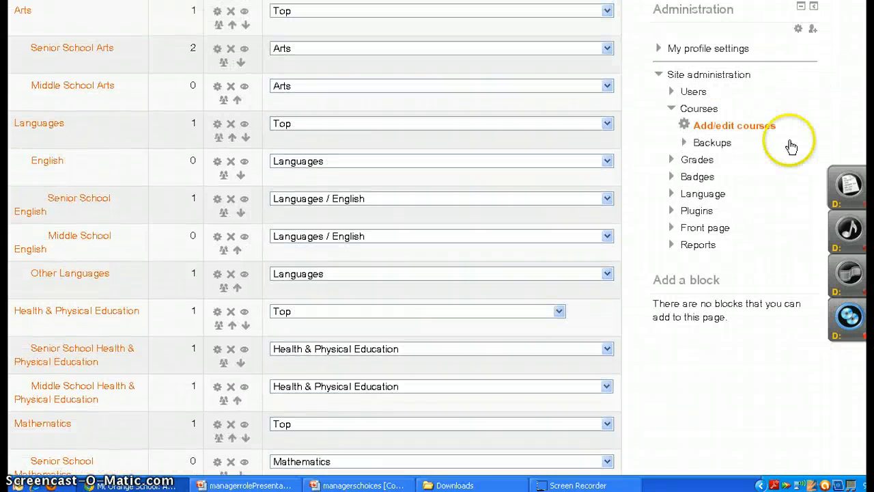
Open the general backup defaults for courses and look over the general backup settings
{"action": "left_click", "coordinate": [716, 144]}
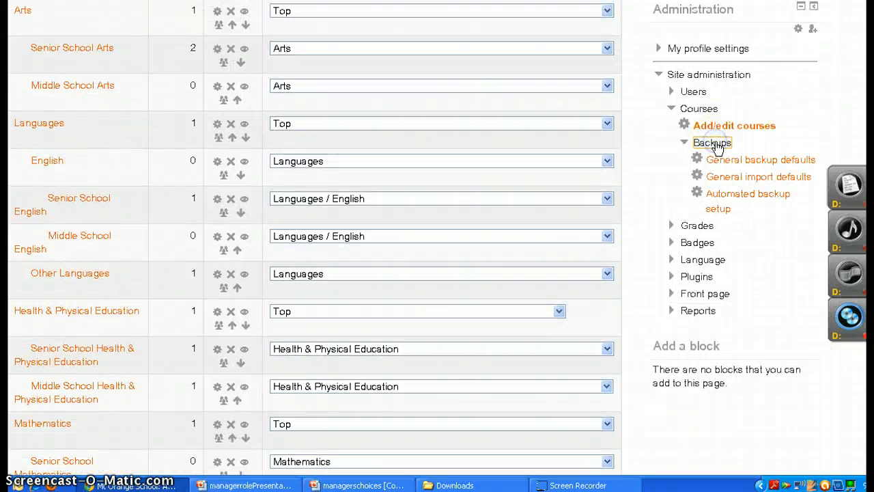
{"action": "left_click", "coordinate": [718, 161]}
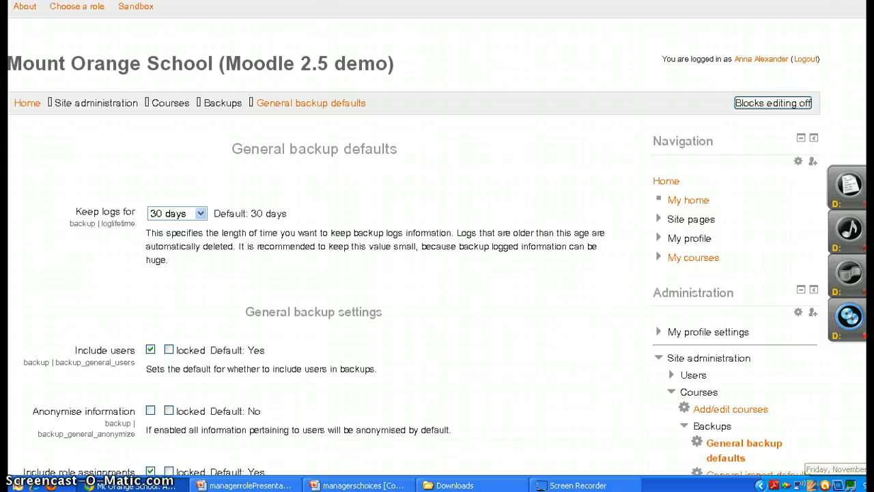
{"action": "scroll", "coordinate": [437, 273], "scroll_direction": "down", "scroll_amount": 3}
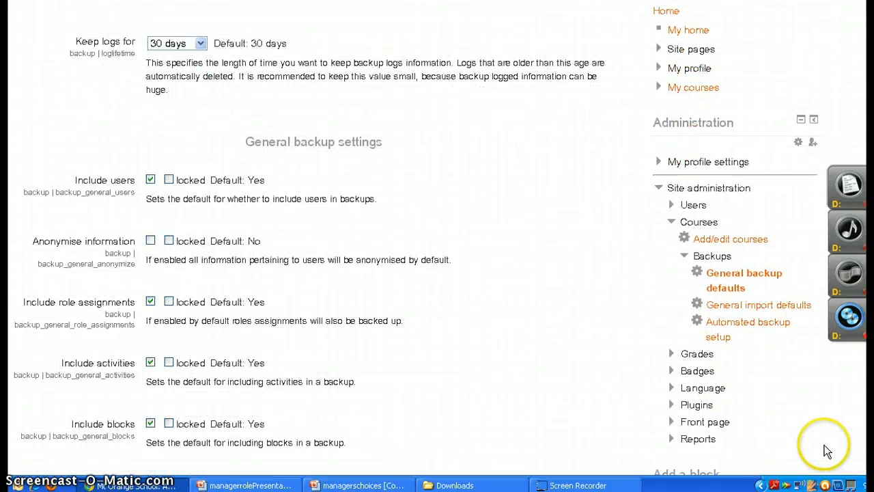
View the general grade settings and the grade category settings, including the aggregation options
{"action": "left_click", "coordinate": [698, 356]}
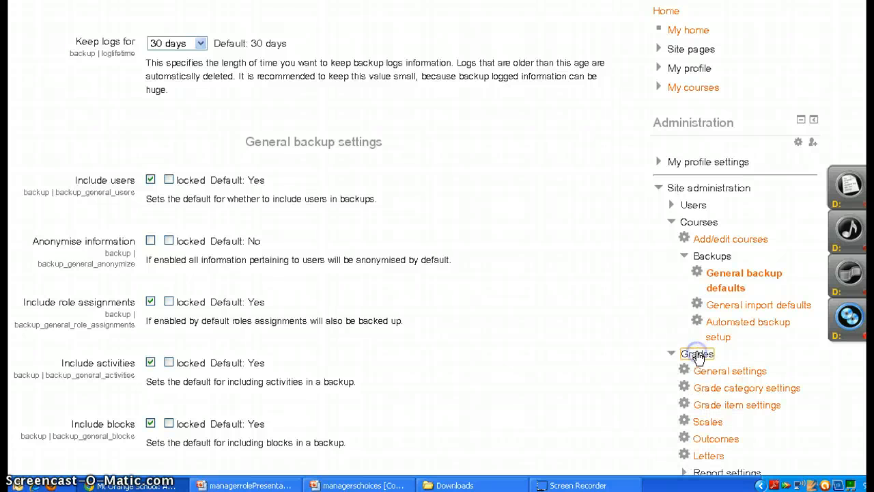
{"action": "left_click", "coordinate": [735, 375]}
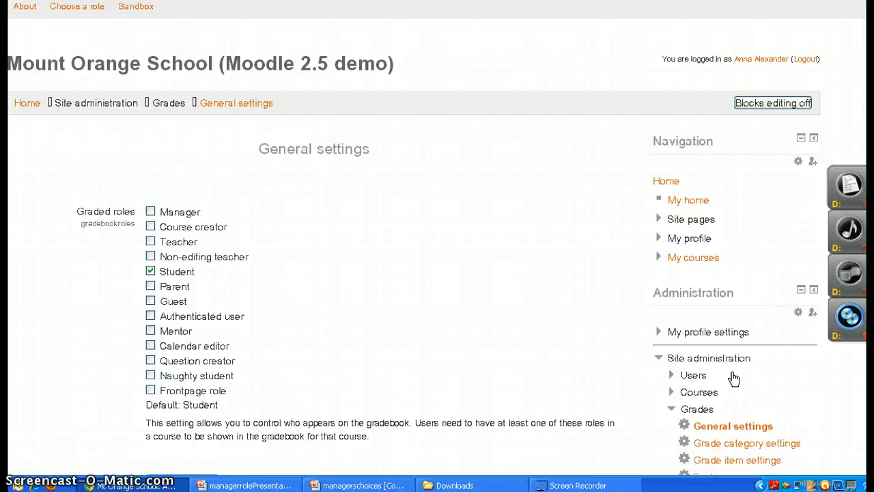
{"action": "left_click", "coordinate": [783, 445]}
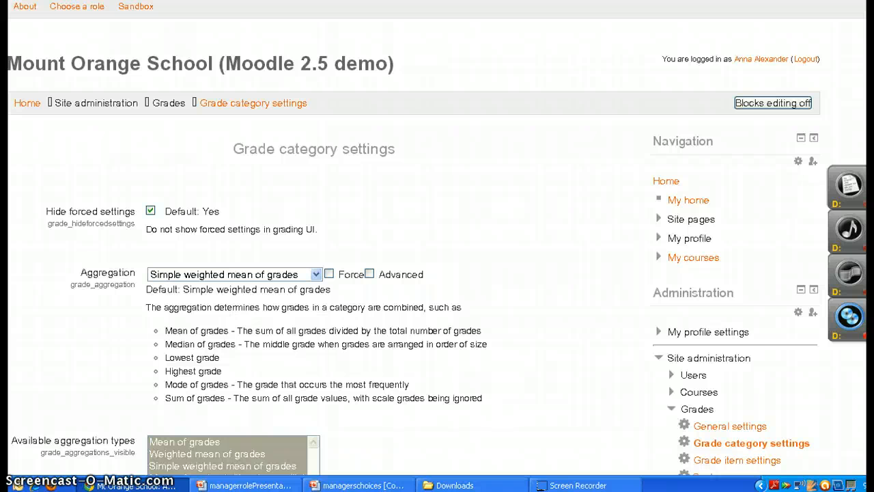
{"action": "scroll", "coordinate": [437, 274], "scroll_direction": "down", "scroll_amount": 6}
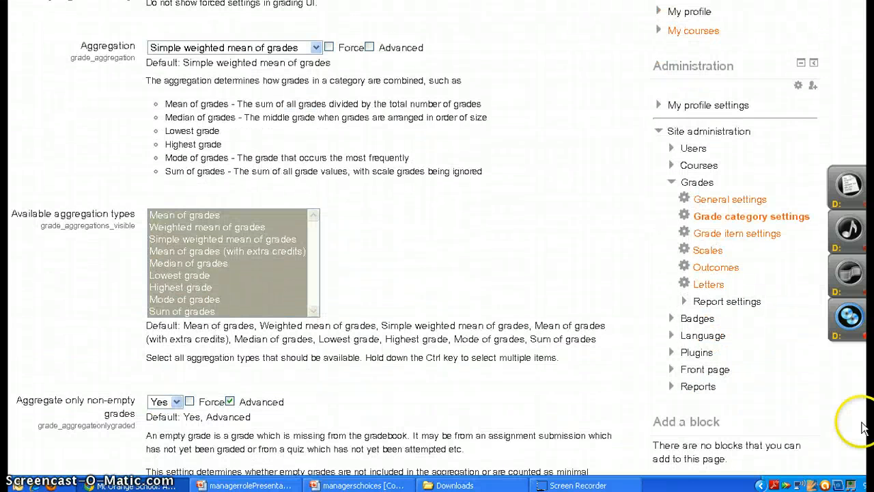
View the grade item settings and the page of custom and standard grading scales
{"action": "left_click", "coordinate": [730, 235]}
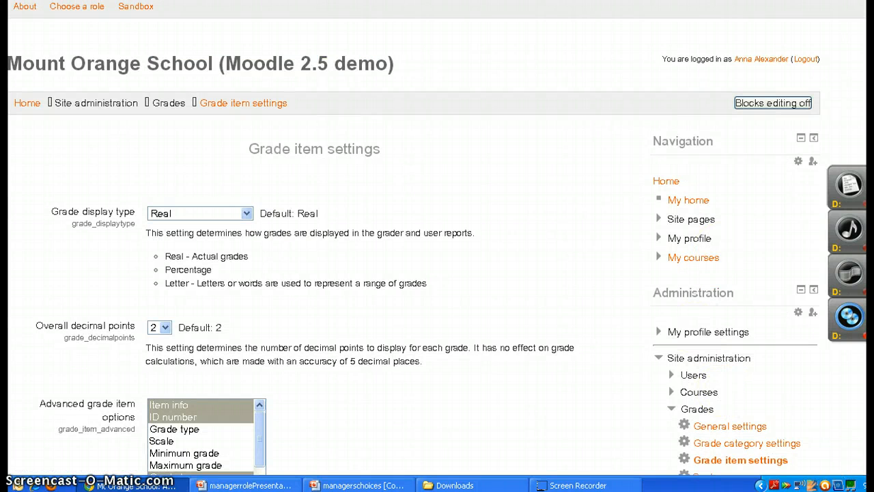
{"action": "scroll", "coordinate": [437, 273], "scroll_direction": "down", "scroll_amount": 3}
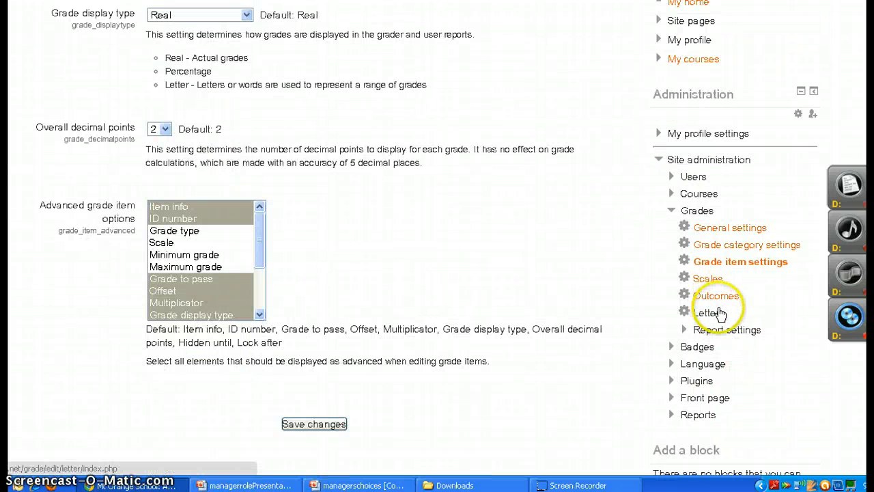
{"action": "left_click", "coordinate": [708, 286]}
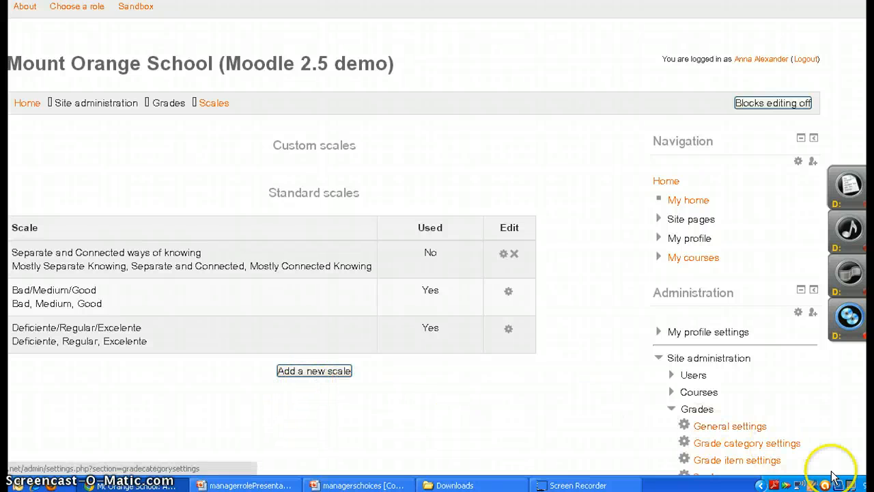
{"action": "scroll", "coordinate": [437, 246], "scroll_direction": "down", "scroll_amount": 5}
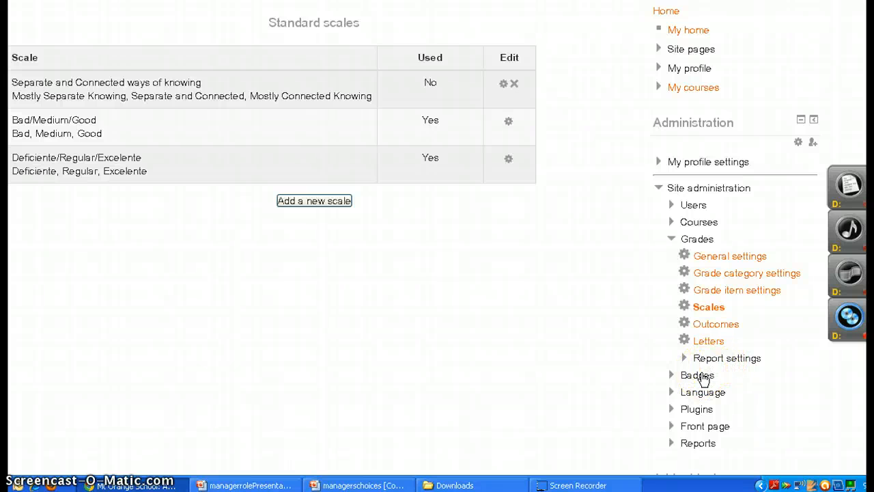
Open the badges settings and look over the issuer, external backpack and course badge options
{"action": "left_click", "coordinate": [703, 376]}
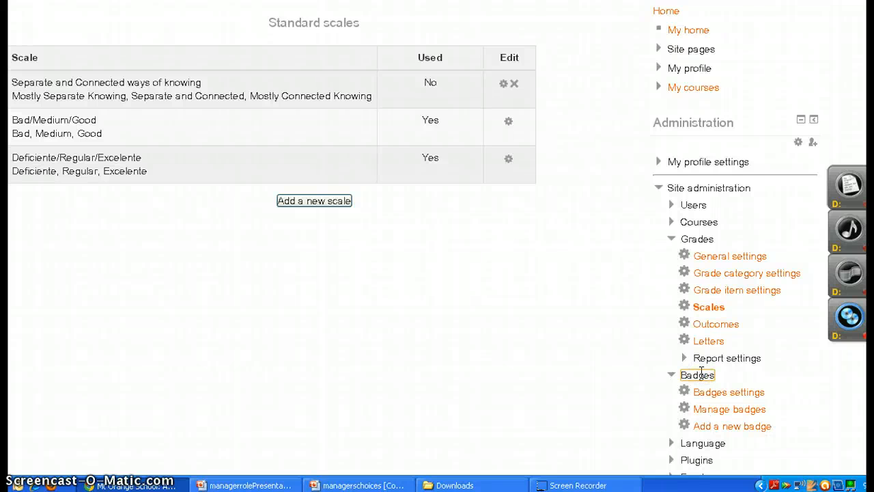
{"action": "left_click", "coordinate": [726, 394]}
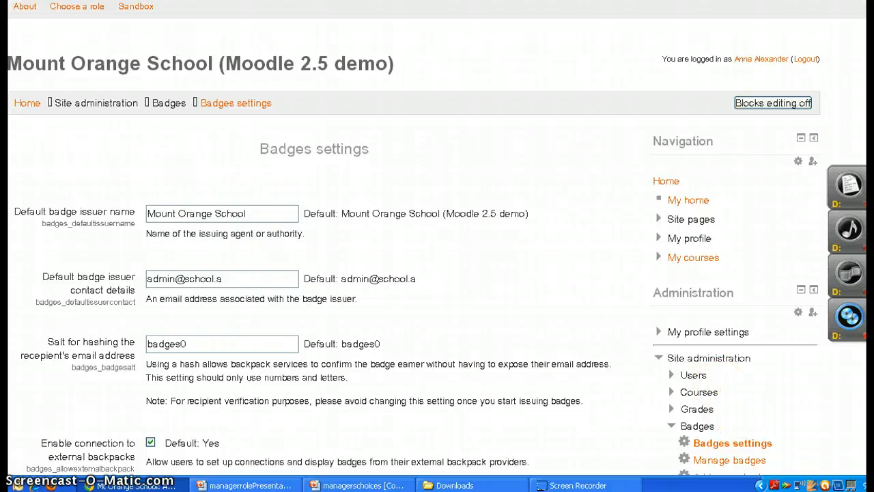
{"action": "scroll", "coordinate": [437, 237], "scroll_direction": "down", "scroll_amount": 3}
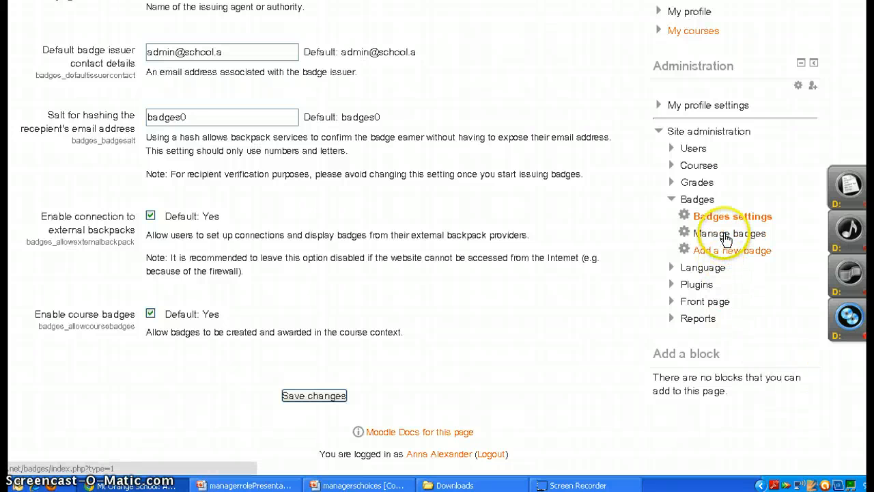
View the site badges management page and open the form for adding a new badge to examine its fields
{"action": "left_click", "coordinate": [726, 239]}
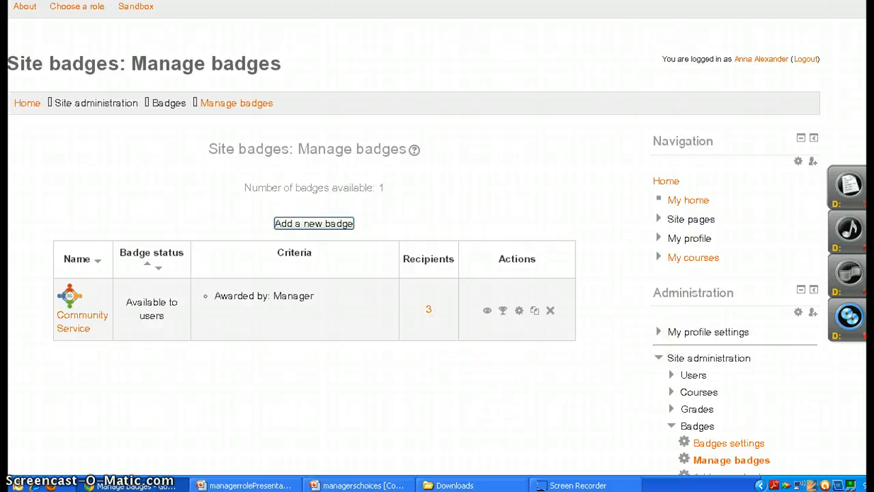
{"action": "scroll", "coordinate": [437, 238], "scroll_direction": "down", "scroll_amount": 2}
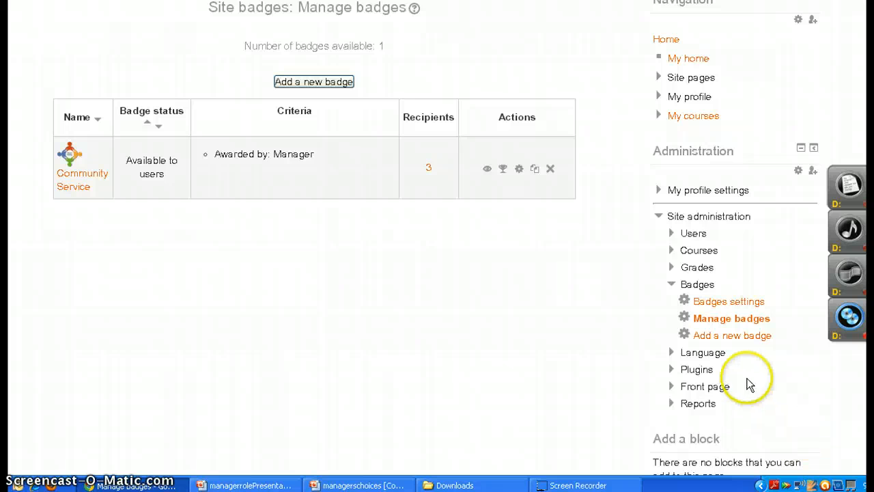
{"action": "left_click", "coordinate": [725, 339]}
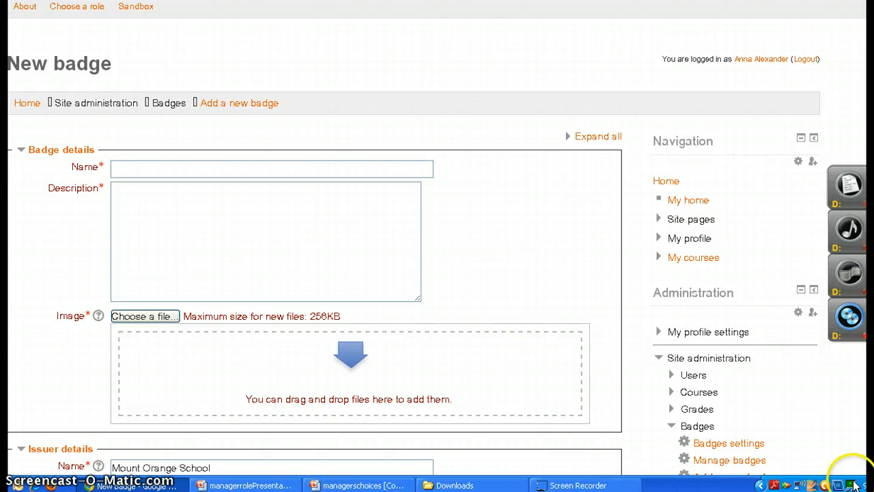
{"action": "scroll", "coordinate": [438, 246], "scroll_direction": "down", "scroll_amount": 5}
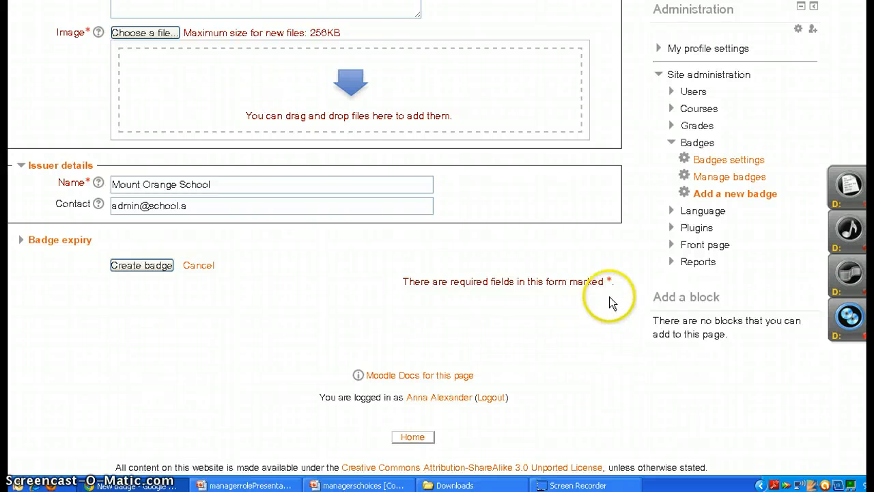
Open the front page settings and look over the site name, summary, front page items and course display options
{"action": "left_click", "coordinate": [693, 245]}
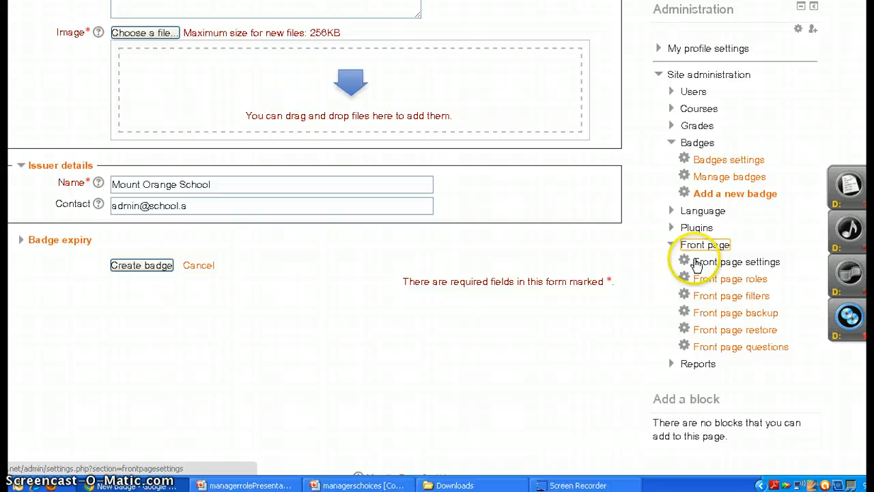
{"action": "left_click", "coordinate": [695, 262]}
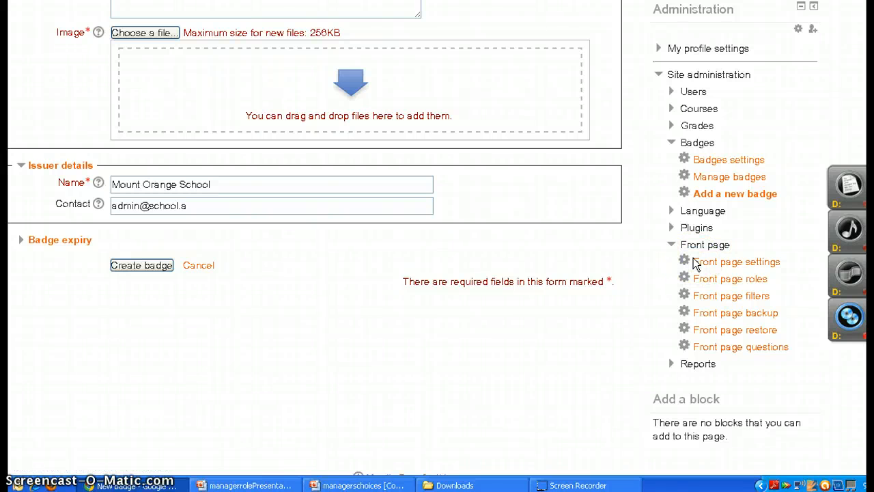
{"action": "left_click", "coordinate": [696, 265]}
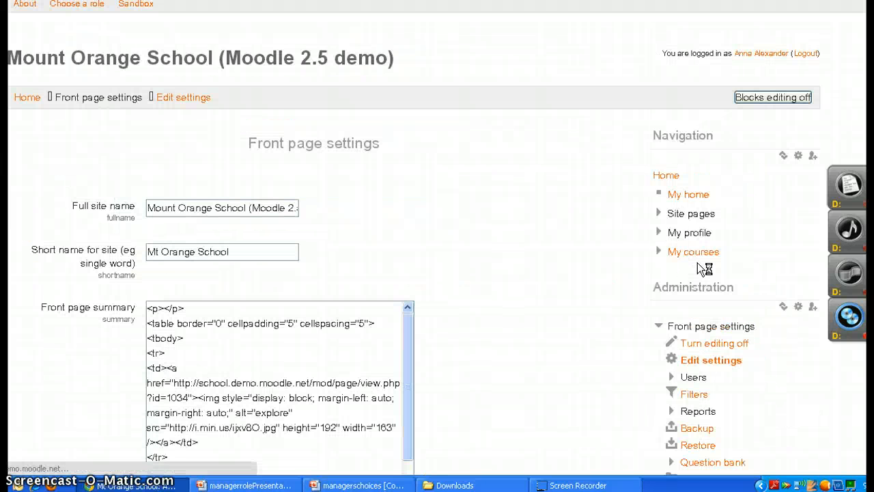
{"action": "left_click", "coordinate": [699, 268]}
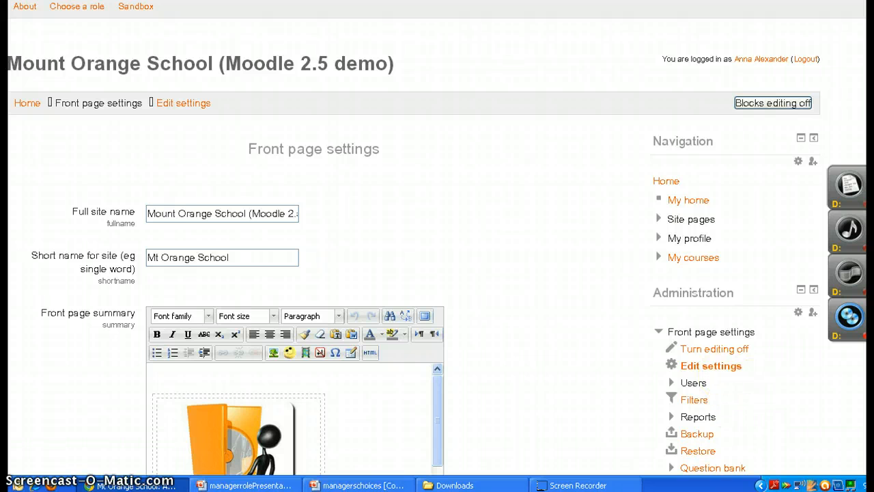
{"action": "scroll", "coordinate": [437, 273], "scroll_direction": "down", "scroll_amount": 5}
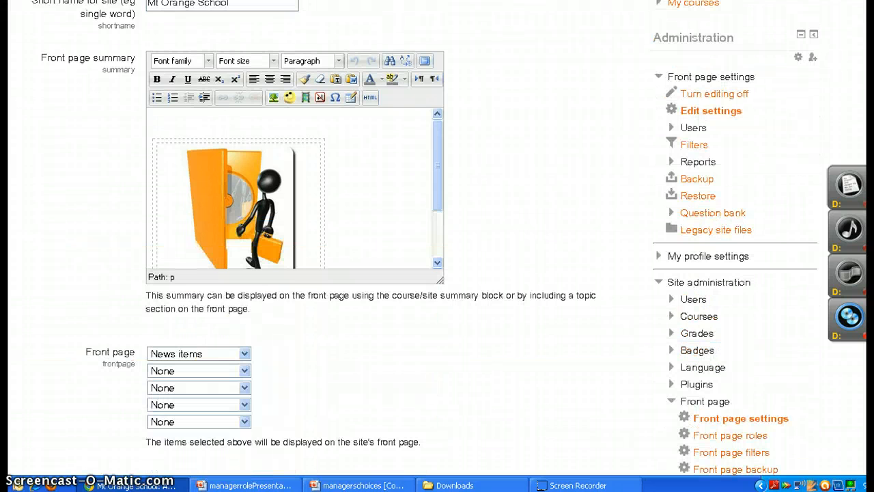
{"action": "scroll", "coordinate": [437, 273], "scroll_direction": "down", "scroll_amount": 5}
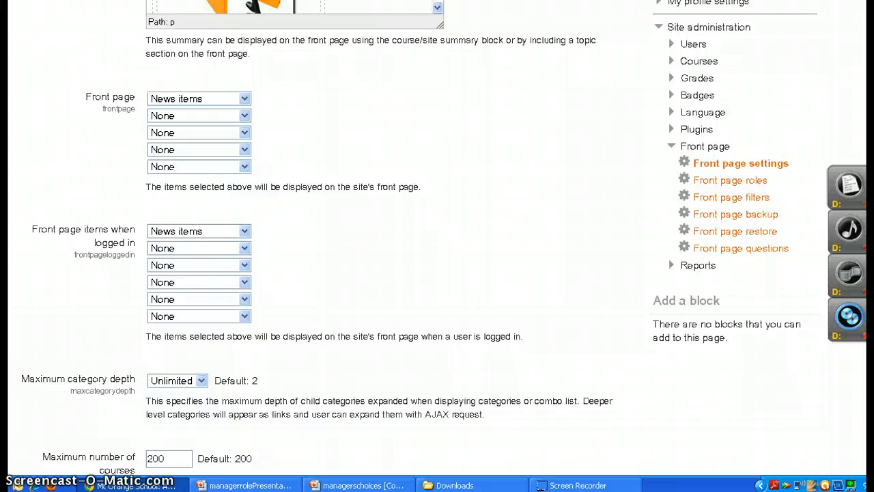
{"action": "scroll", "coordinate": [437, 273], "scroll_direction": "down", "scroll_amount": 3}
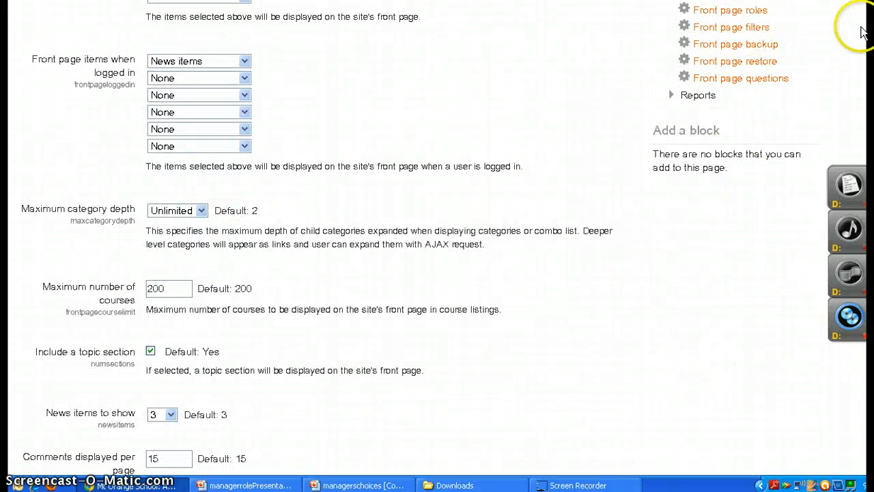
View the front page roles page with its role descriptions and assigned users
{"action": "scroll", "coordinate": [420, 237], "scroll_direction": "up", "scroll_amount": 1}
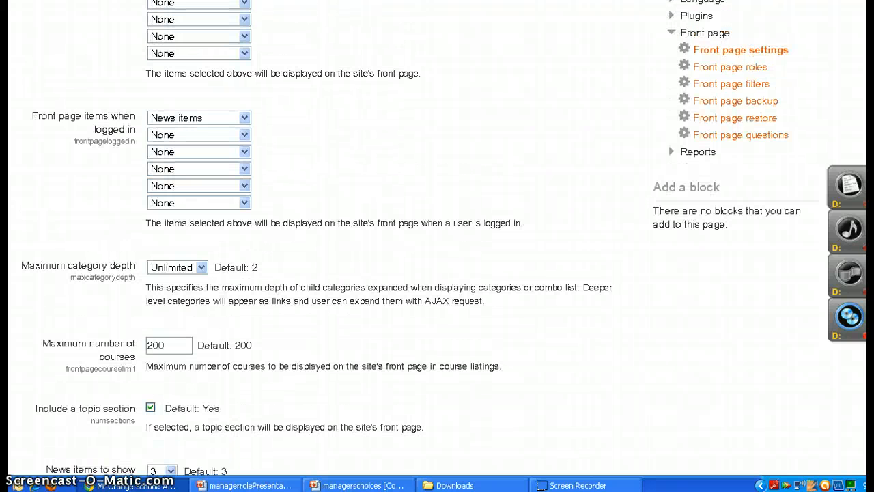
{"action": "left_click", "coordinate": [737, 71]}
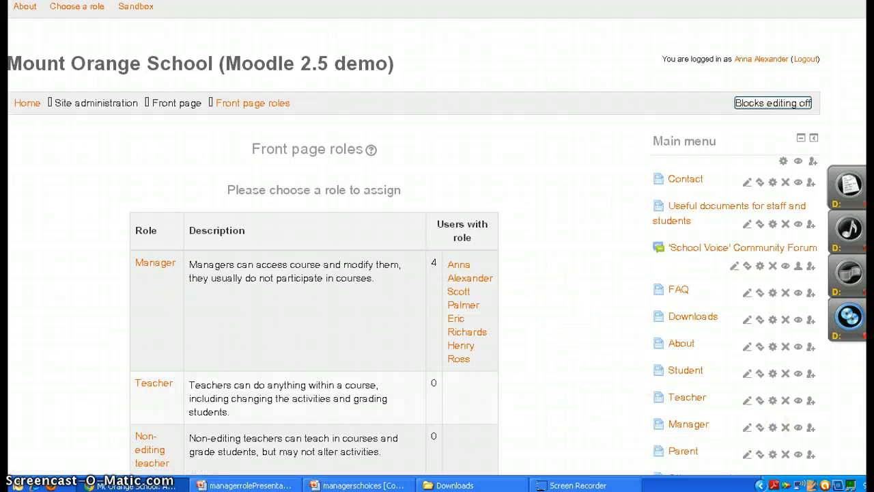
{"action": "scroll", "coordinate": [437, 246], "scroll_direction": "down", "scroll_amount": 5}
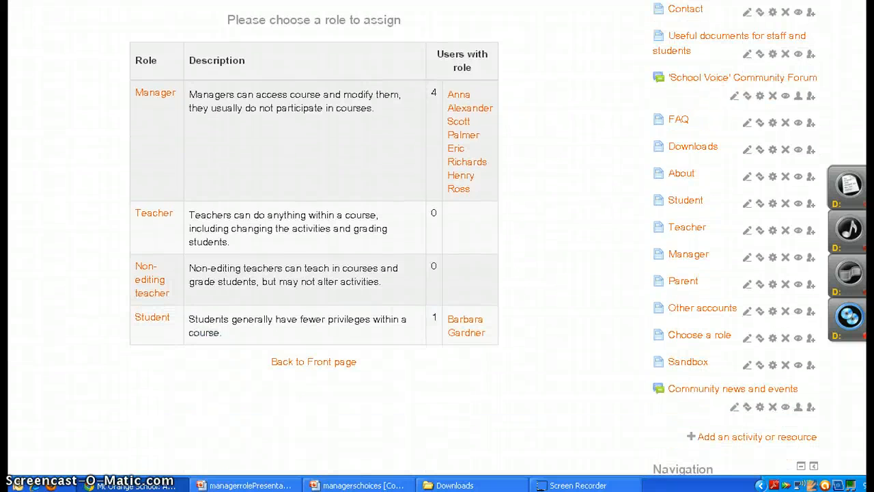
View the front page filter settings, including the auto-linking, multimedia and emoticon filters
{"action": "scroll", "coordinate": [437, 246], "scroll_direction": "down", "scroll_amount": 5}
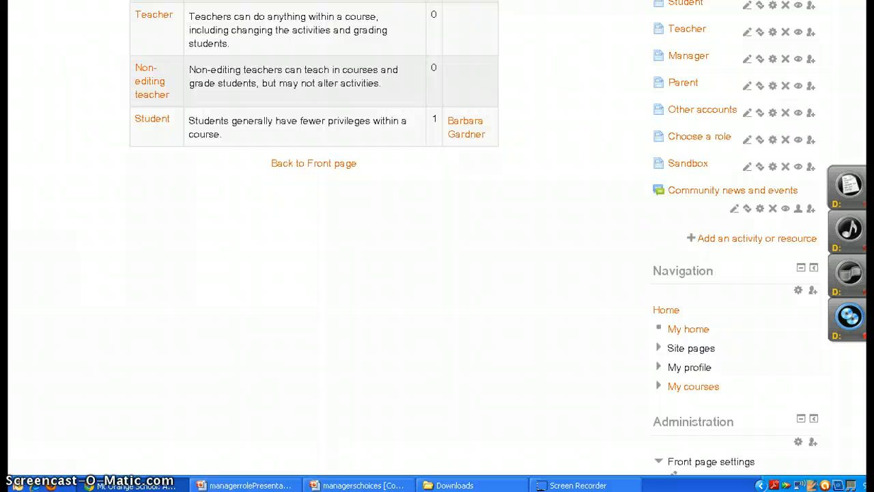
{"action": "scroll", "coordinate": [438, 246], "scroll_direction": "down", "scroll_amount": 15}
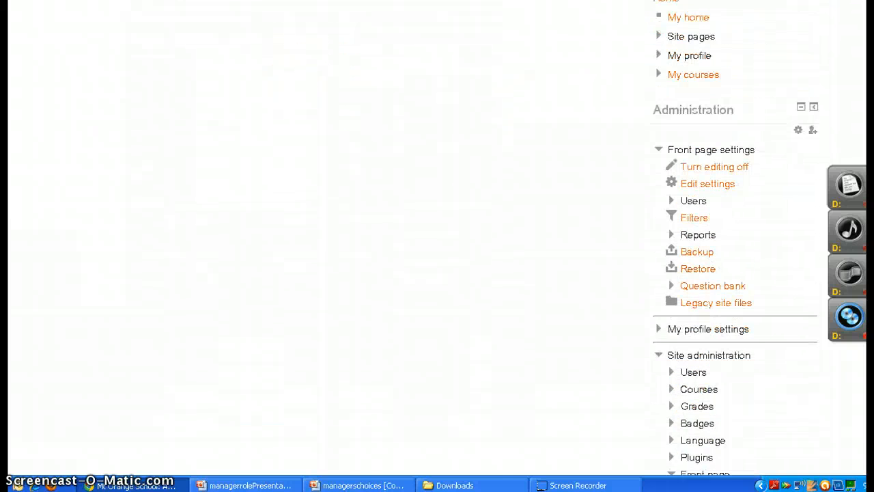
{"action": "scroll", "coordinate": [718, 355], "scroll_direction": "down", "scroll_amount": 2}
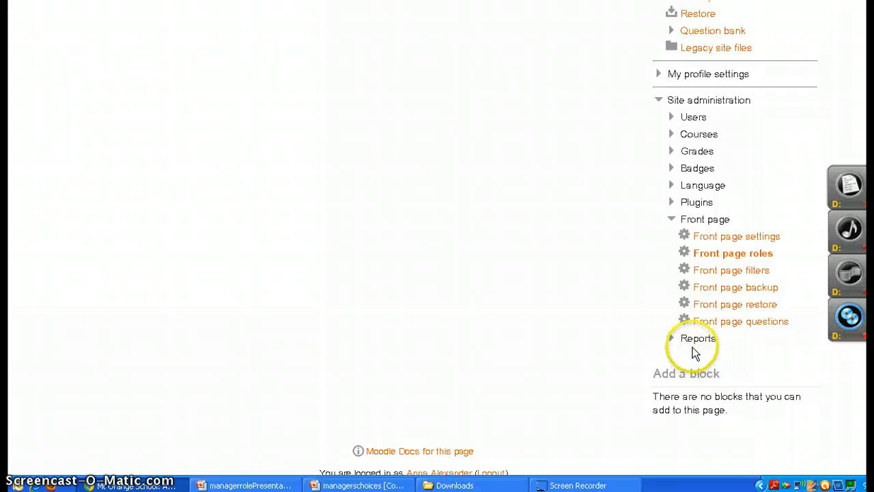
{"action": "left_click", "coordinate": [718, 273]}
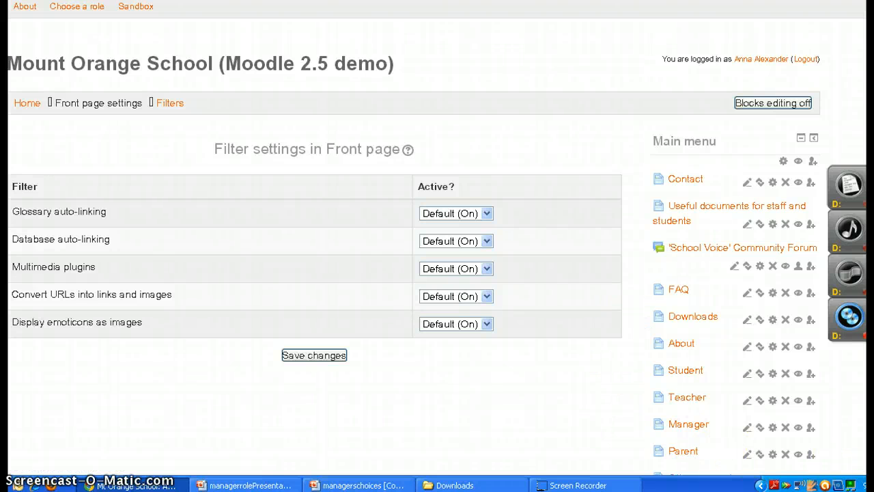
Expand the site administration reports and view the performance overview report
{"action": "scroll", "coordinate": [437, 246], "scroll_direction": "down", "scroll_amount": 12}
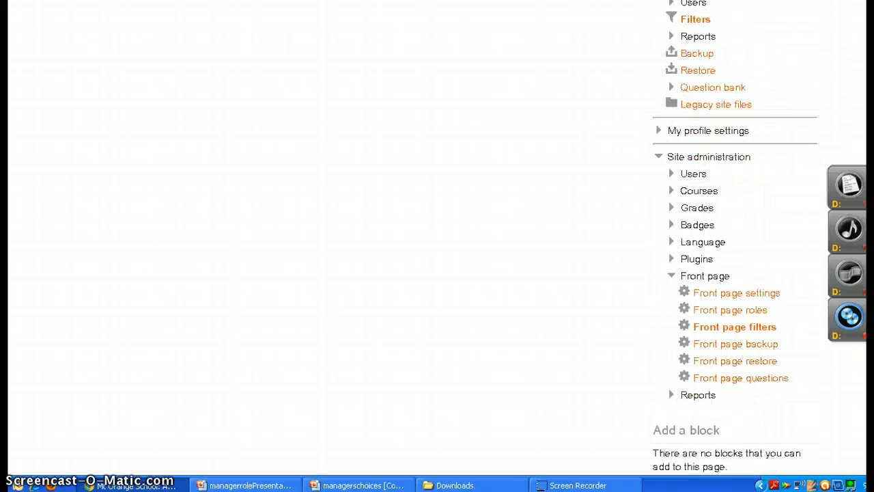
{"action": "scroll", "coordinate": [437, 246], "scroll_direction": "down", "scroll_amount": 3}
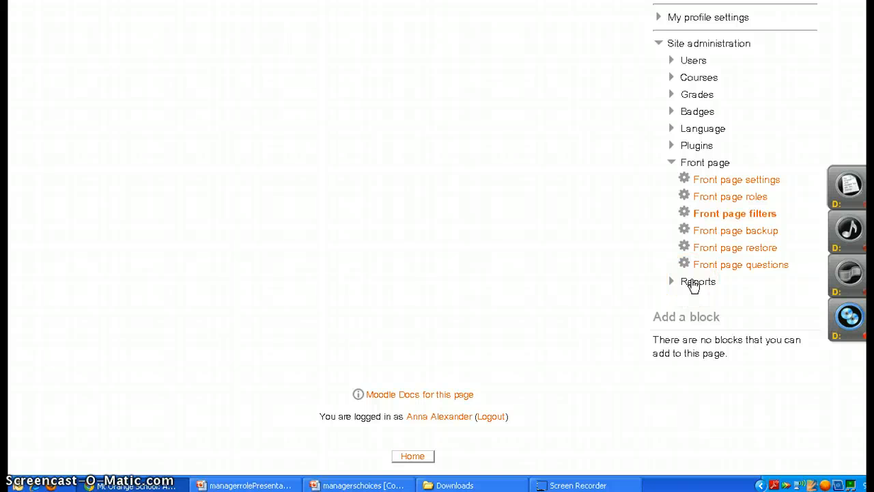
{"action": "left_click", "coordinate": [692, 282]}
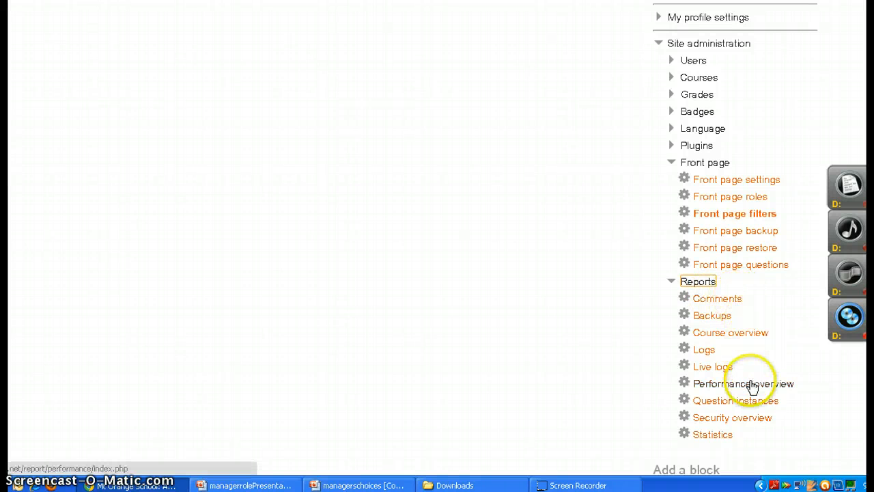
{"action": "left_click", "coordinate": [751, 385]}
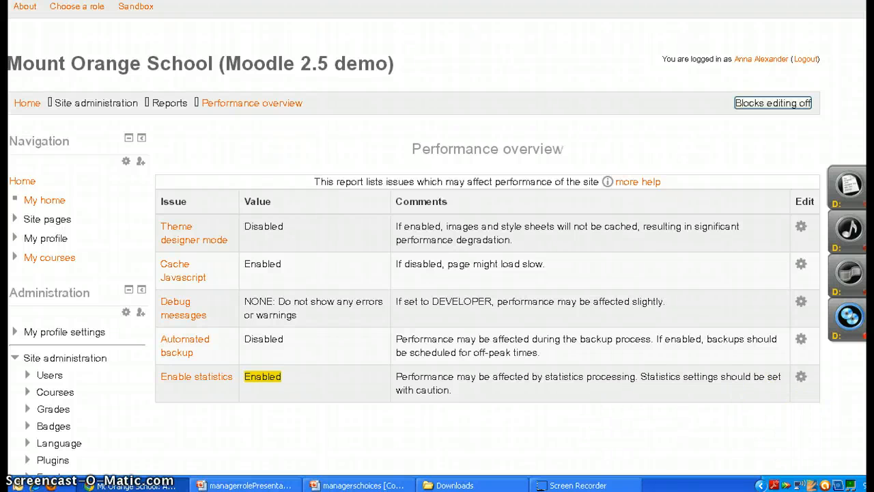
Open the security overview report and examine the status and description of each listed issue
{"action": "scroll", "coordinate": [478, 273], "scroll_direction": "down", "scroll_amount": 5}
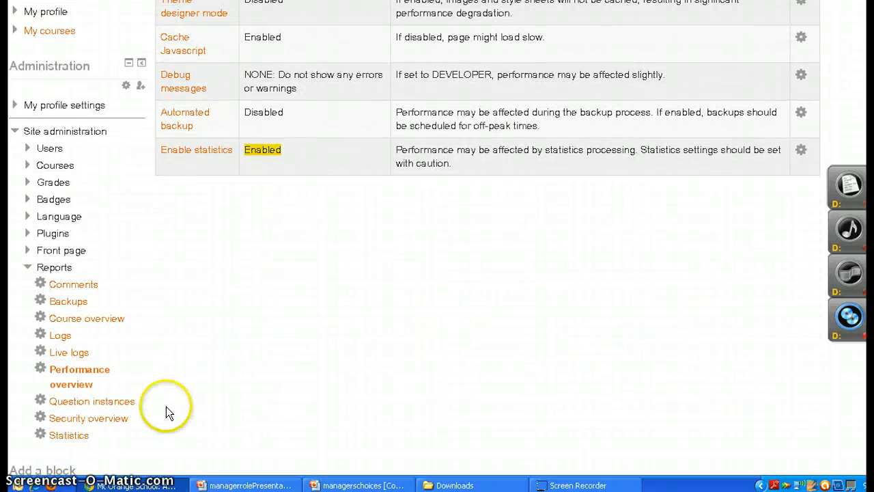
{"action": "left_click", "coordinate": [119, 419]}
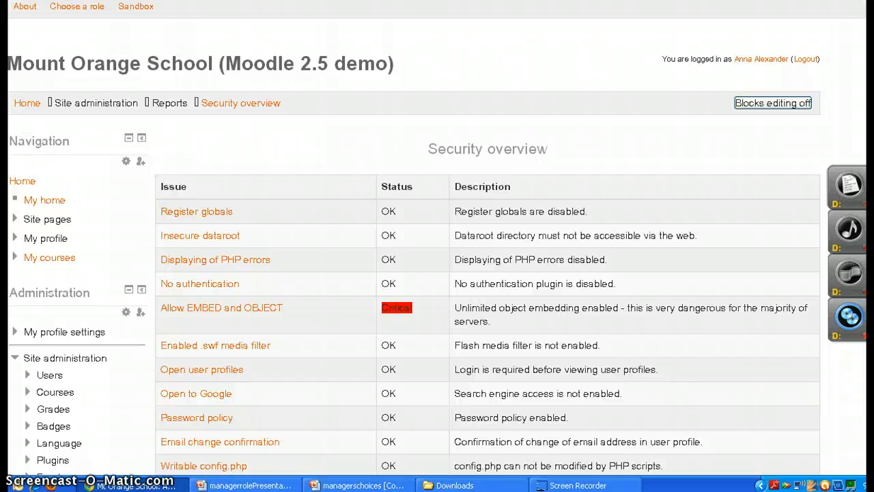
{"action": "scroll", "coordinate": [437, 236], "scroll_direction": "down", "scroll_amount": 6}
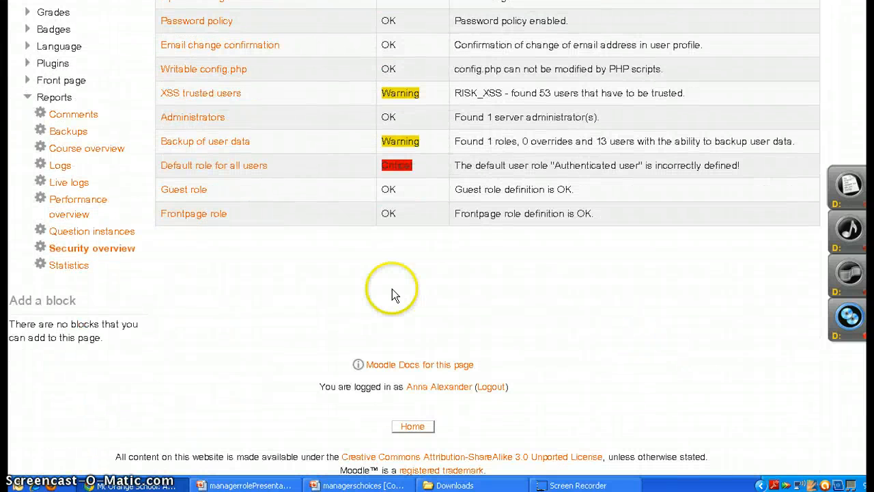
Open the site statistics report and look over its course, report type and time period options
{"action": "left_click", "coordinate": [59, 265]}
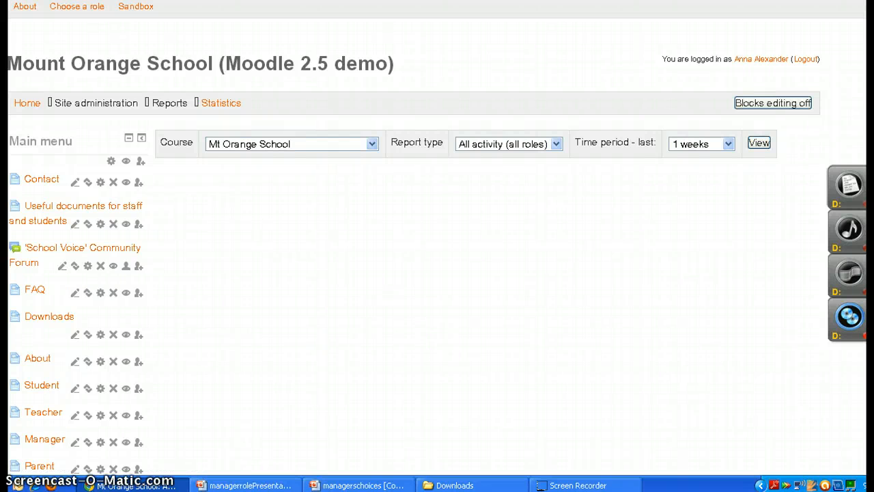
{"action": "scroll", "coordinate": [437, 246], "scroll_direction": "down", "scroll_amount": 8}
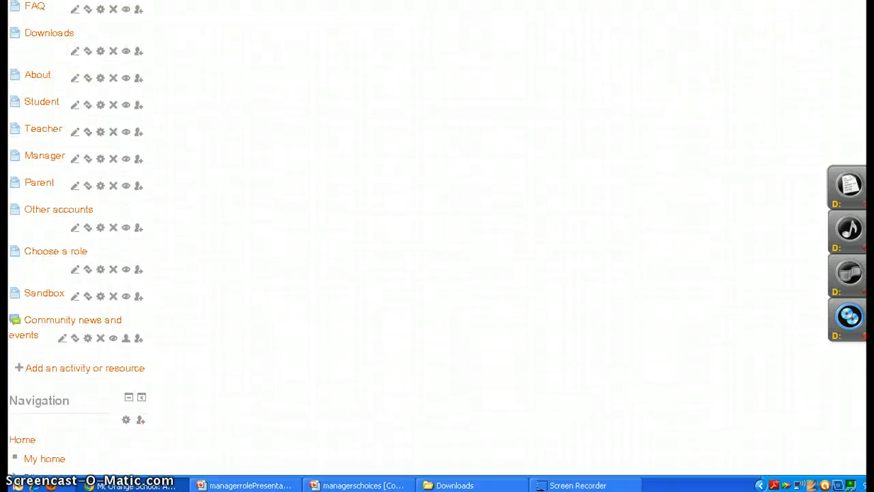
{"action": "scroll", "coordinate": [437, 246], "scroll_direction": "down", "scroll_amount": 3}
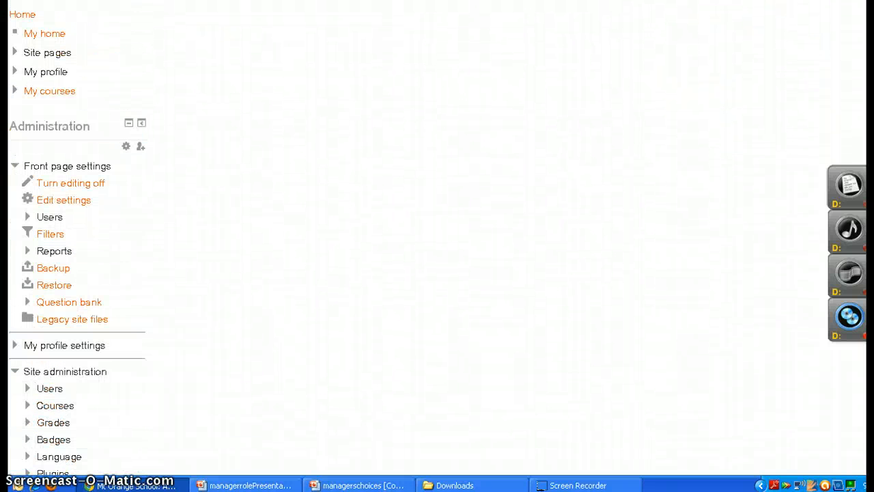
{"action": "scroll", "coordinate": [437, 246], "scroll_direction": "down", "scroll_amount": 5}
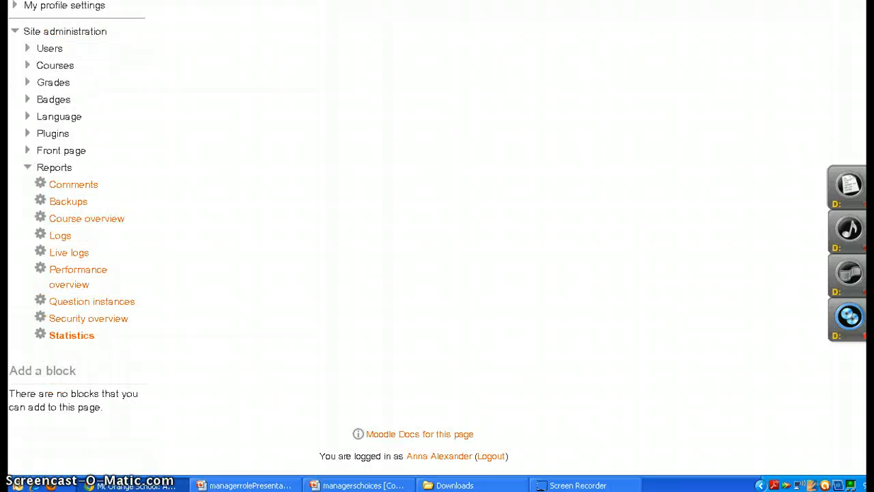
{"action": "scroll", "coordinate": [437, 246], "scroll_direction": "down", "scroll_amount": 1}
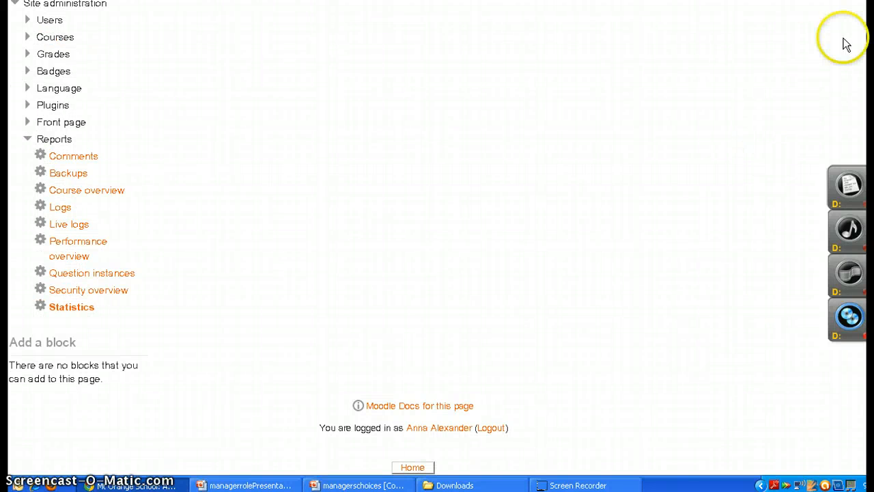
{"action": "scroll", "coordinate": [437, 239], "scroll_direction": "up", "scroll_amount": 5}
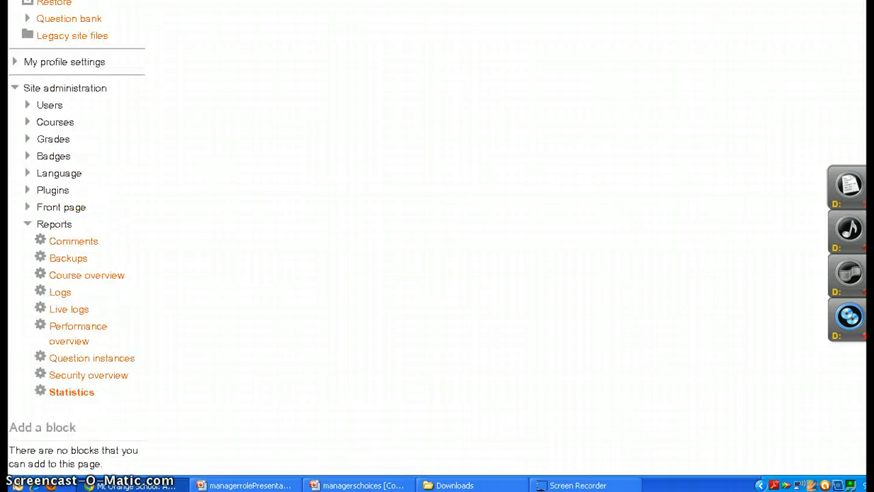
{"action": "scroll", "coordinate": [437, 239], "scroll_direction": "up", "scroll_amount": 7}
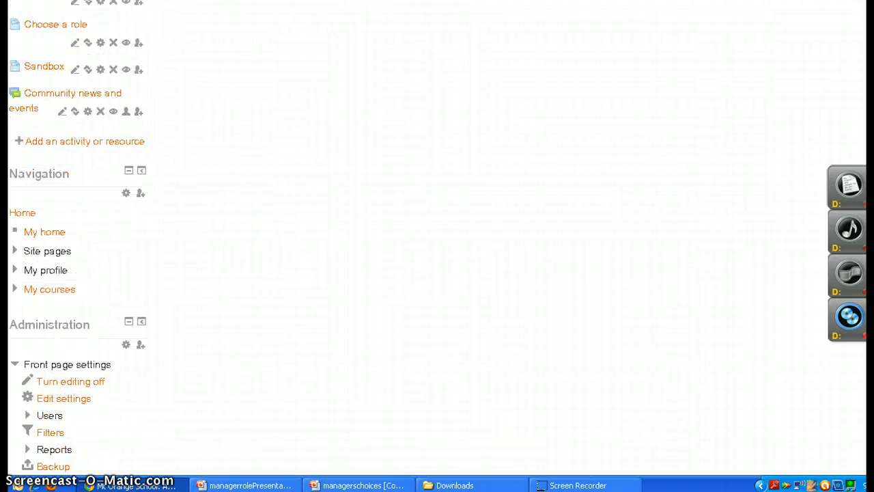
{"action": "scroll", "coordinate": [437, 239], "scroll_direction": "up", "scroll_amount": 5}
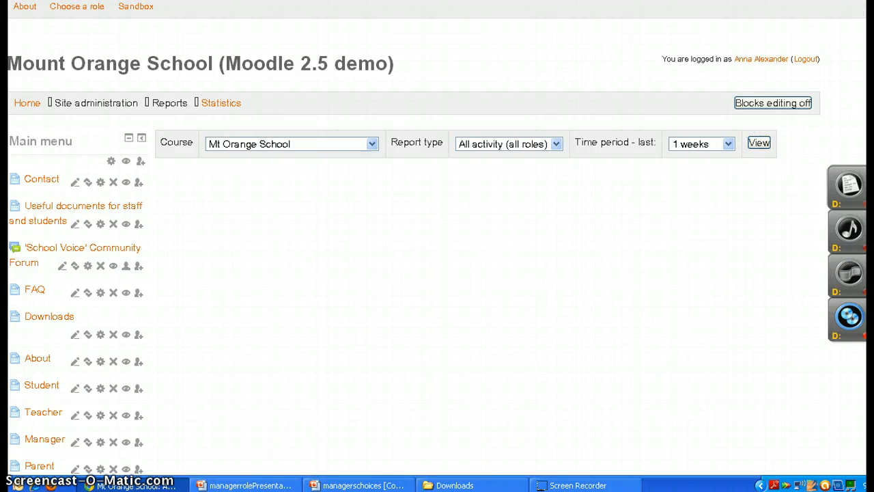
{"action": "scroll", "coordinate": [847, 440], "scroll_direction": "down", "scroll_amount": 5}
{"action": "scroll", "coordinate": [438, 245], "scroll_direction": "down", "scroll_amount": 8}
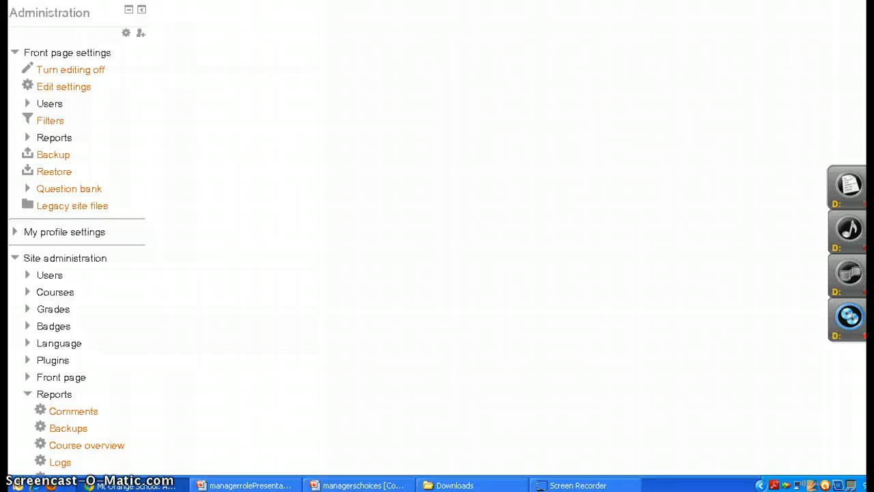
{"action": "scroll", "coordinate": [438, 246], "scroll_direction": "down", "scroll_amount": 1}
{"action": "scroll", "coordinate": [437, 246], "scroll_direction": "down", "scroll_amount": 5}
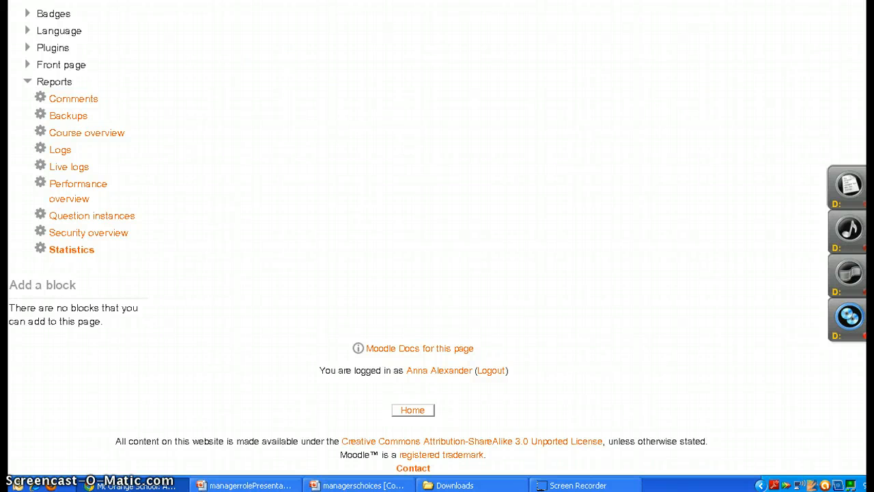
{"action": "scroll", "coordinate": [437, 246], "scroll_direction": "up", "scroll_amount": 8}
{"action": "scroll", "coordinate": [438, 246], "scroll_direction": "up", "scroll_amount": 8}
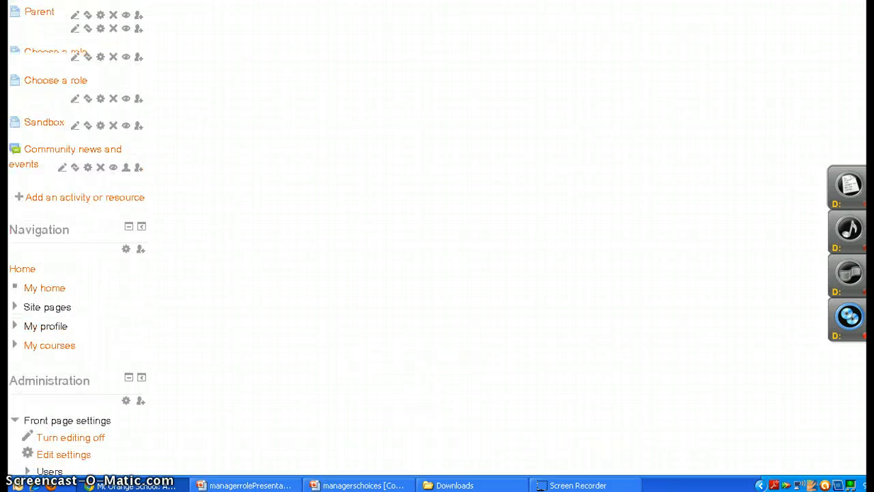
{"action": "scroll", "coordinate": [437, 246], "scroll_direction": "up", "scroll_amount": 4}
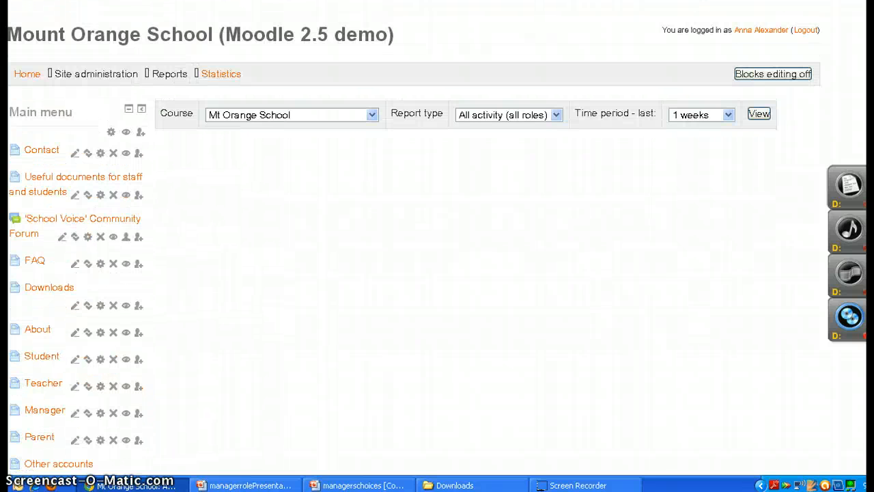